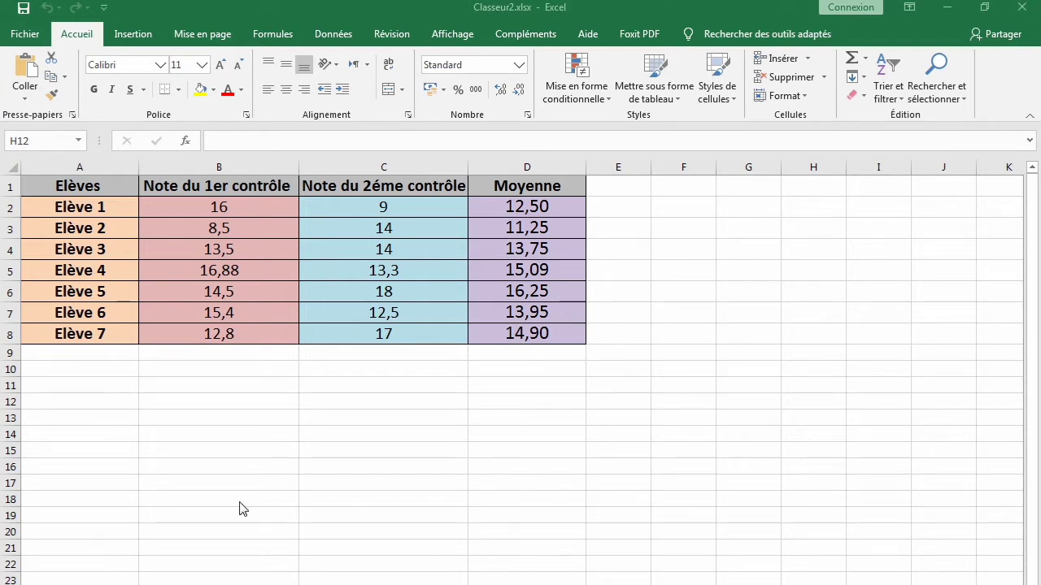
left_click(1037, 321)
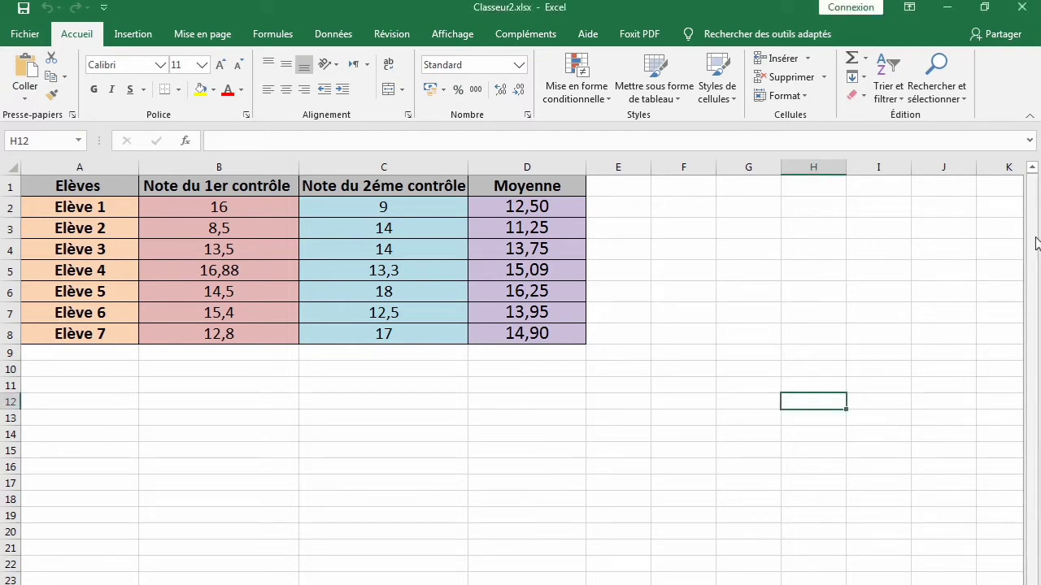
left_click_drag(1033, 236, 1033, 245)
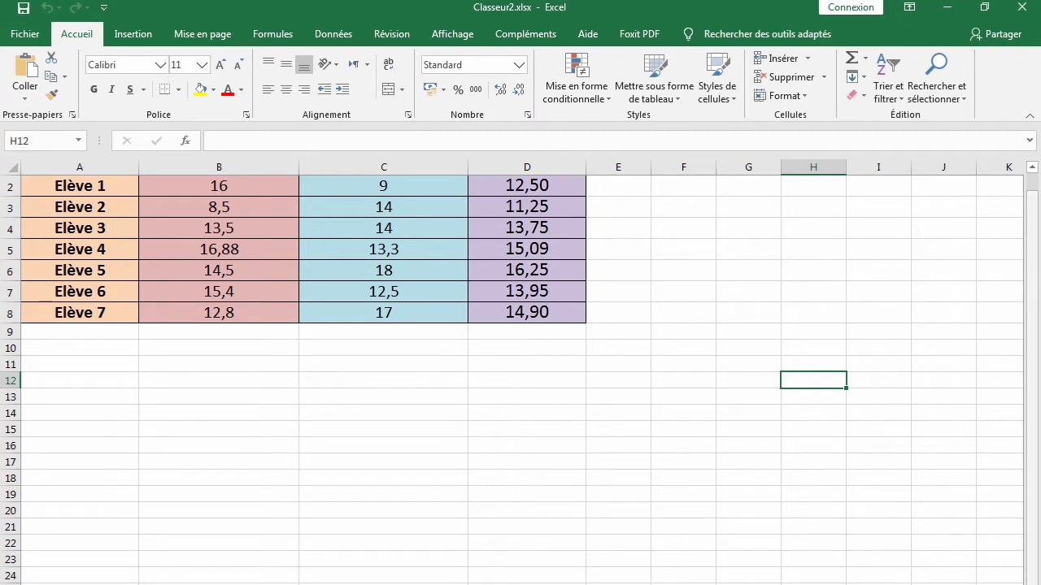
scroll(1031, 462, "up", 1)
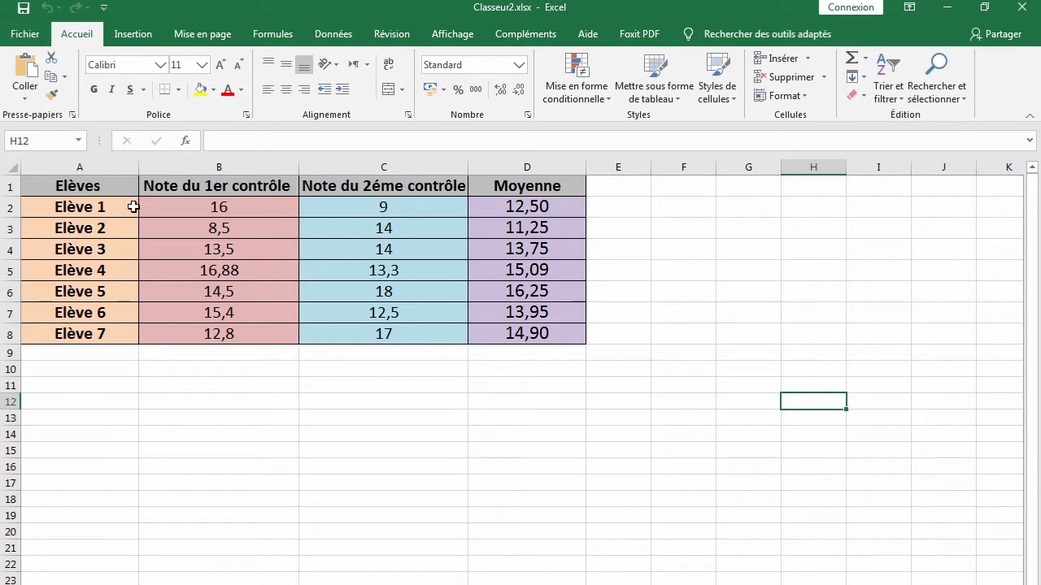
left_click(74, 185)
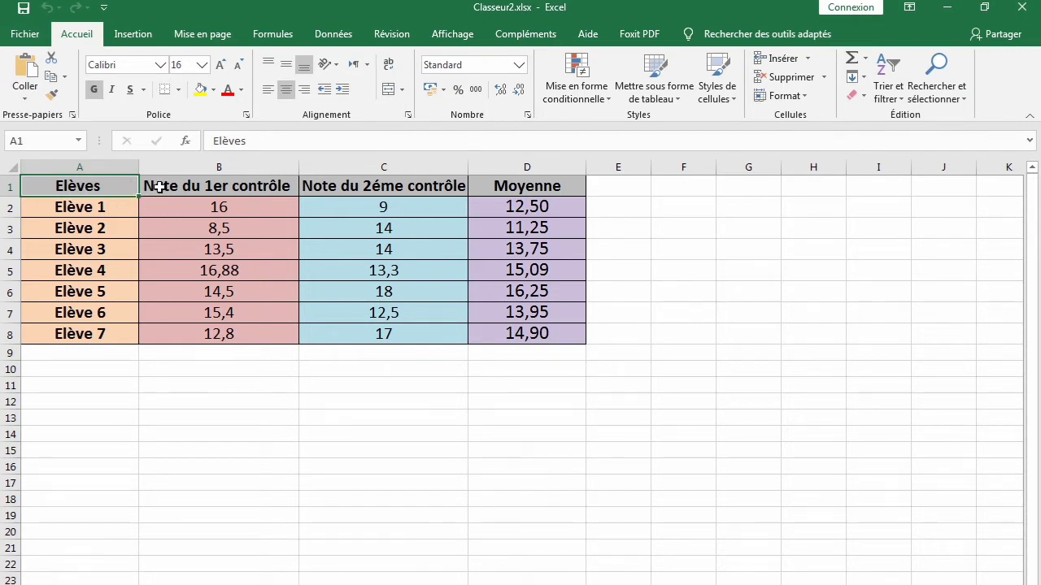
left_click(243, 205)
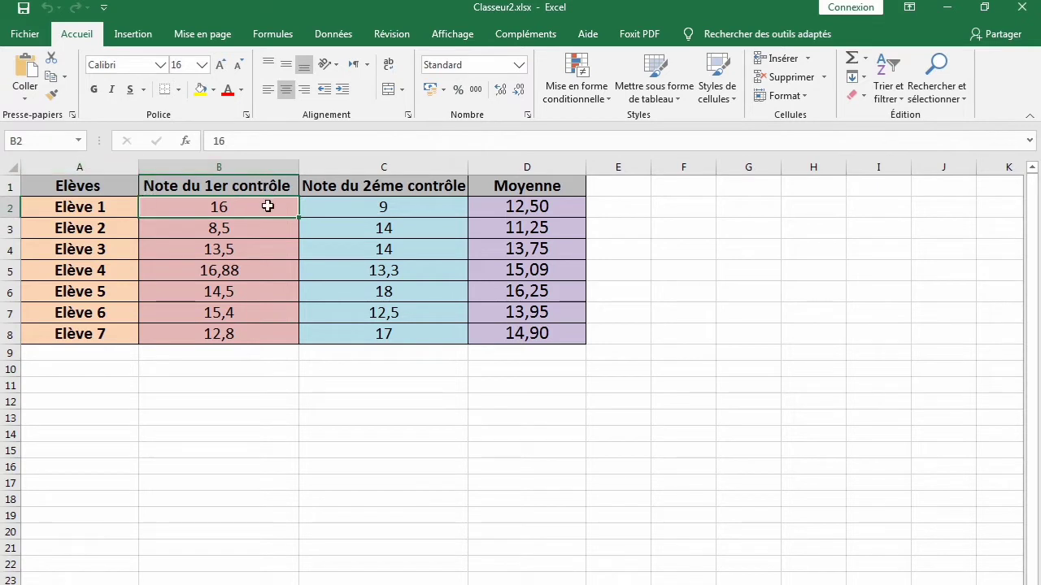
left_click(337, 249)
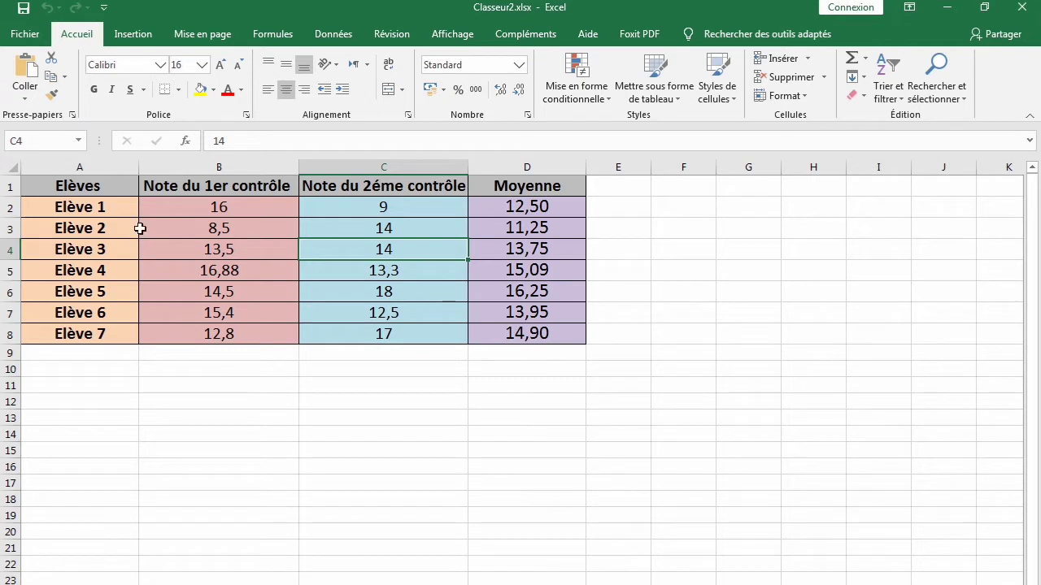
Step: Create a new blank workbook and enter the heading "Elèves" in cell A1
left_click(25, 36)
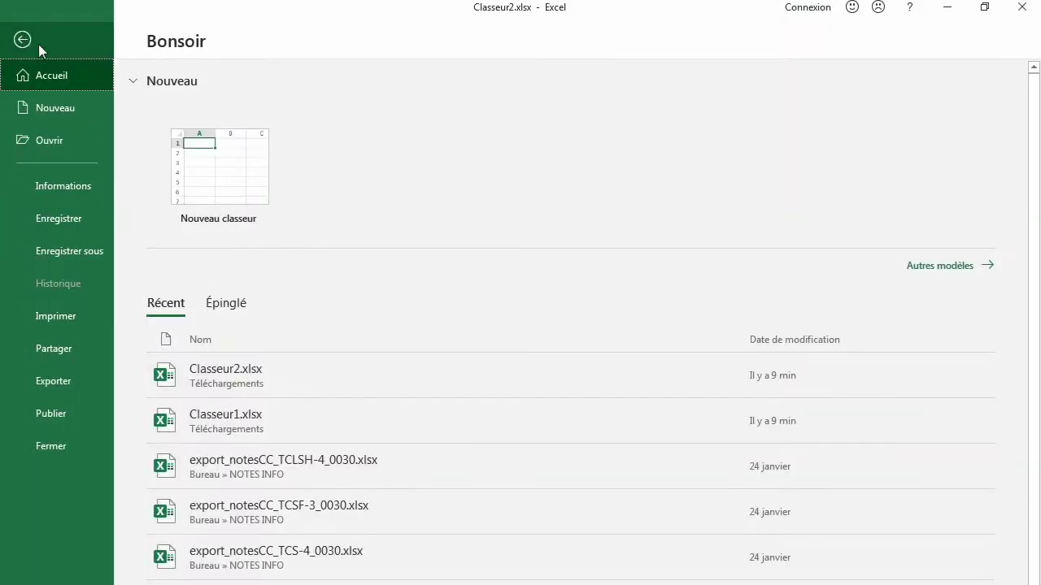
left_click(38, 112)
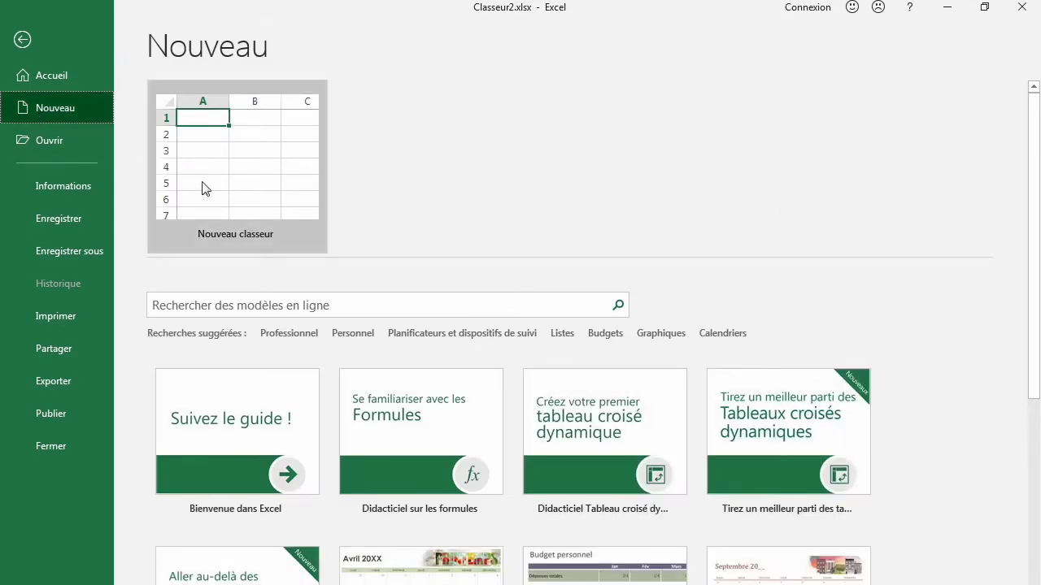
left_click(205, 187)
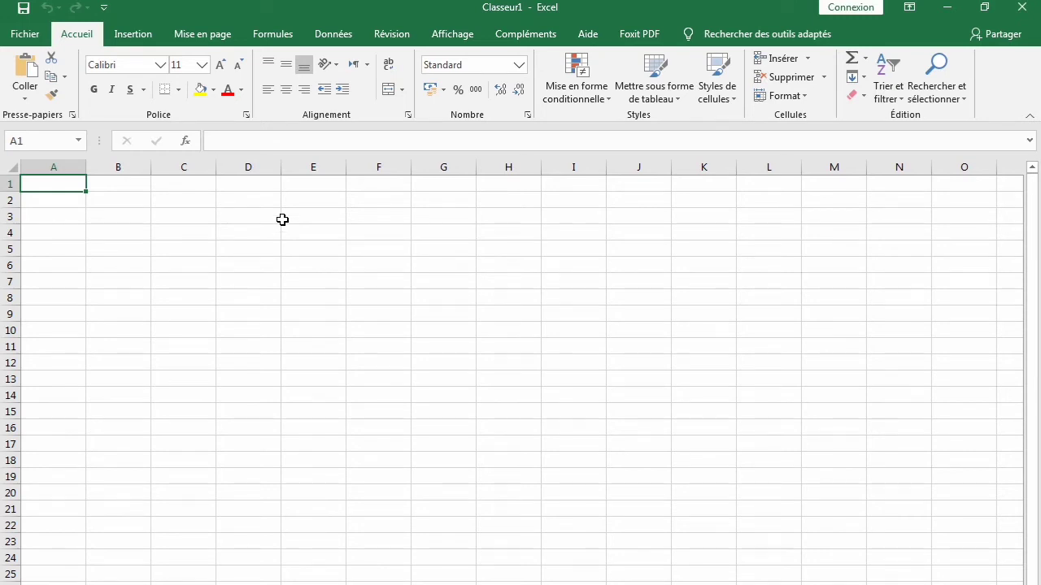
type("Elèves")
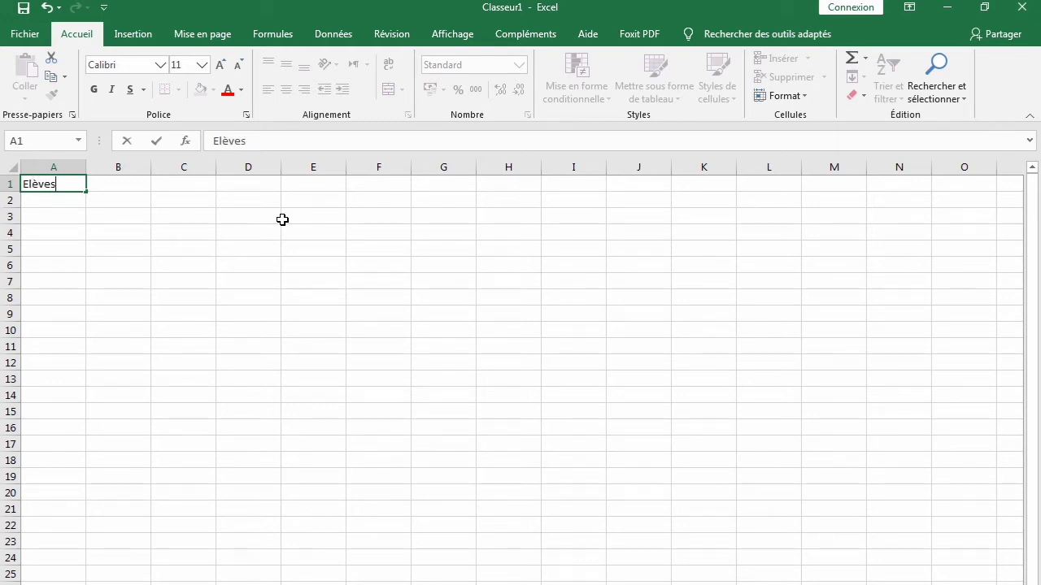
key("Tab")
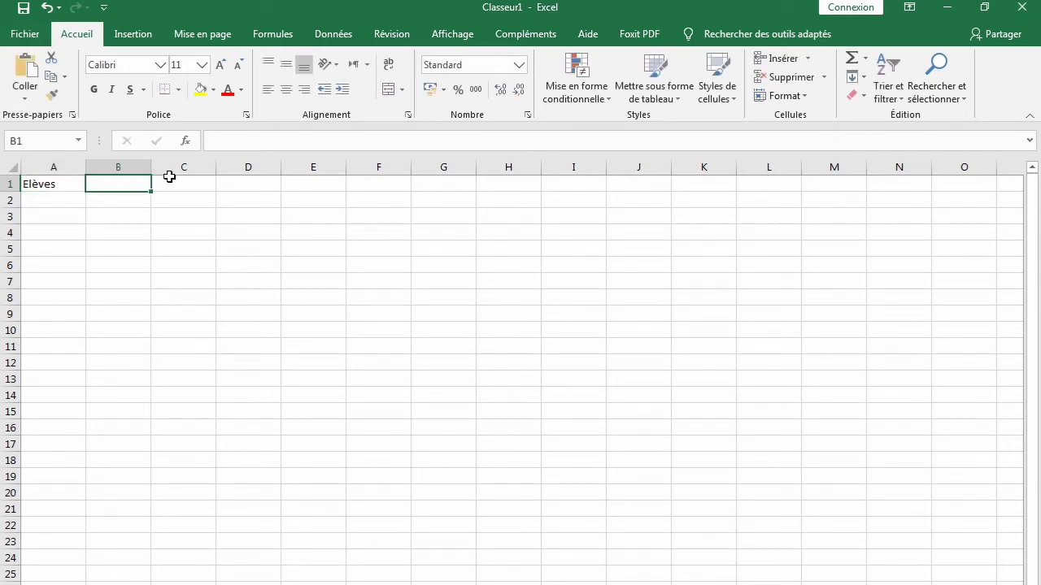
Step: Widen column A to a little more than twice its default width
left_click(54, 185)
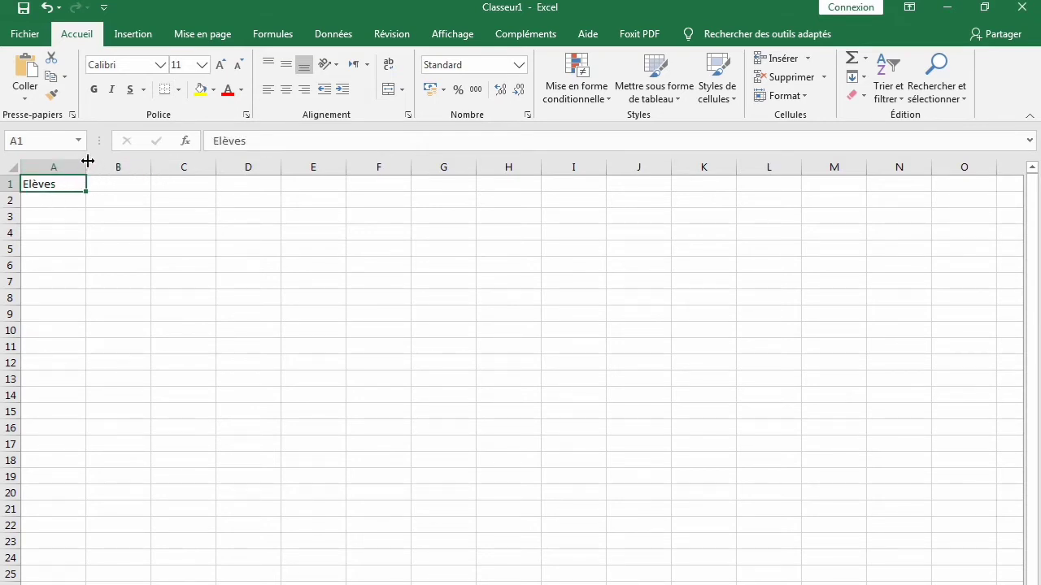
left_click_drag(87, 161, 169, 165)
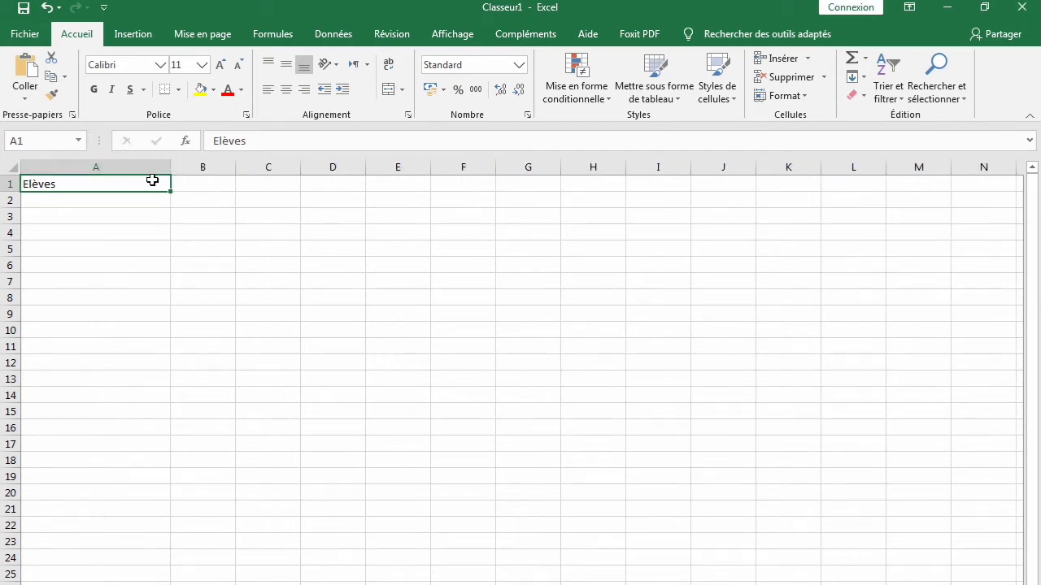
double_click(151, 180)
left_click(126, 227)
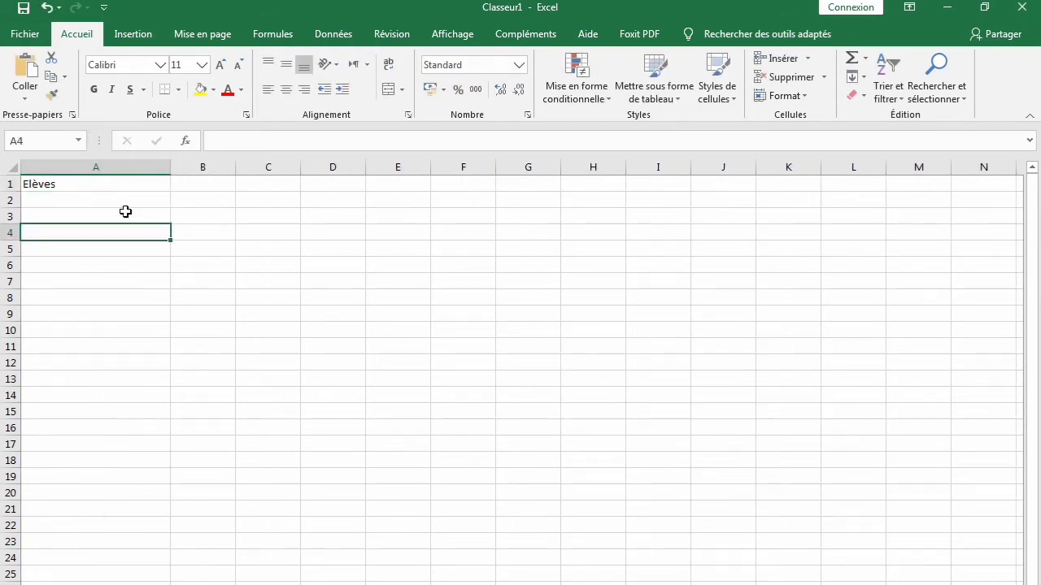
left_click(126, 200)
left_click(124, 185)
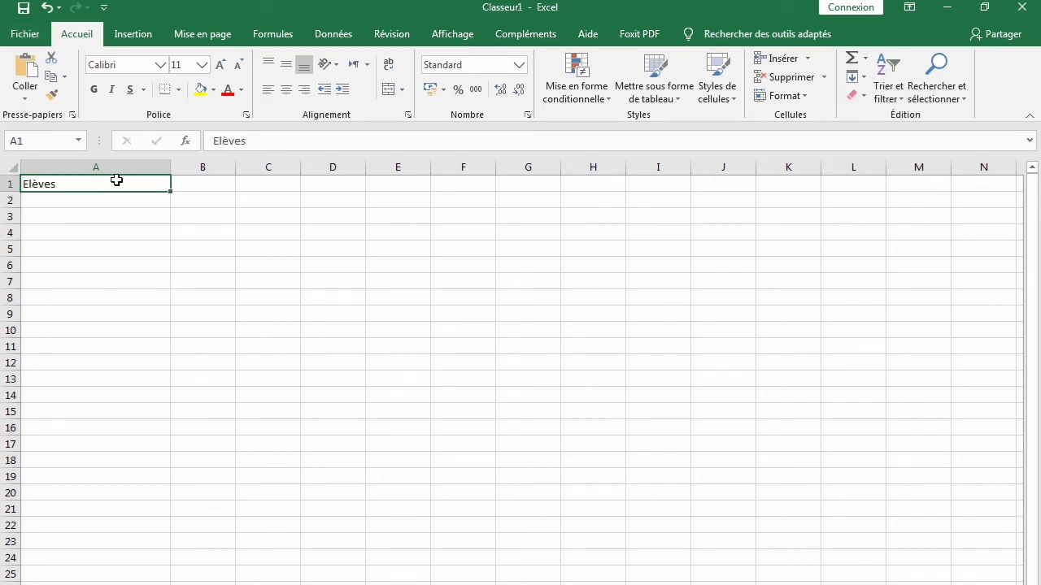
Step: Enter "Elève 1" in cell A2 and autofill the series down to "Elève 18" in A19
left_click(65, 196)
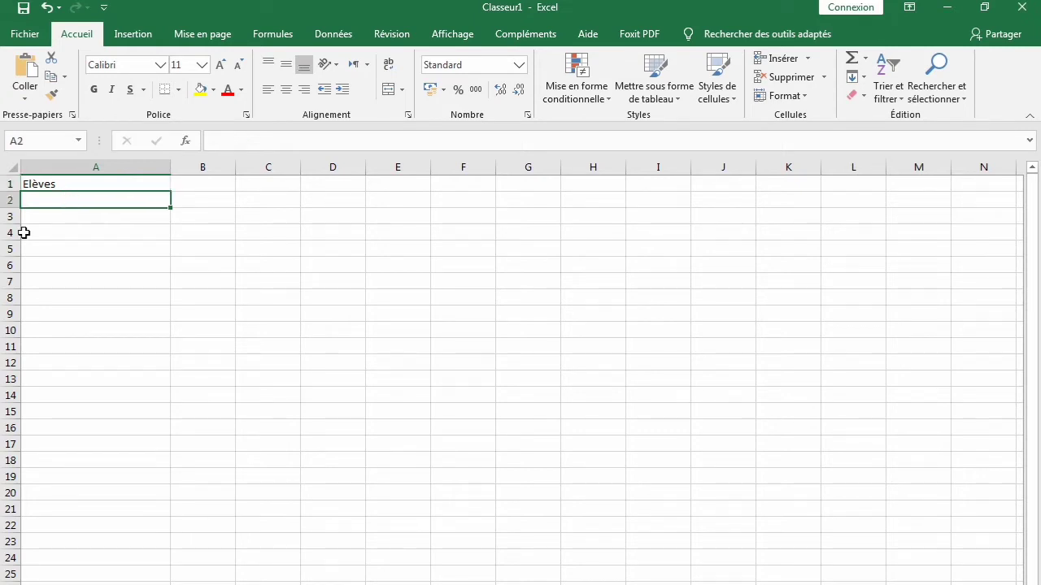
type("Elève 1")
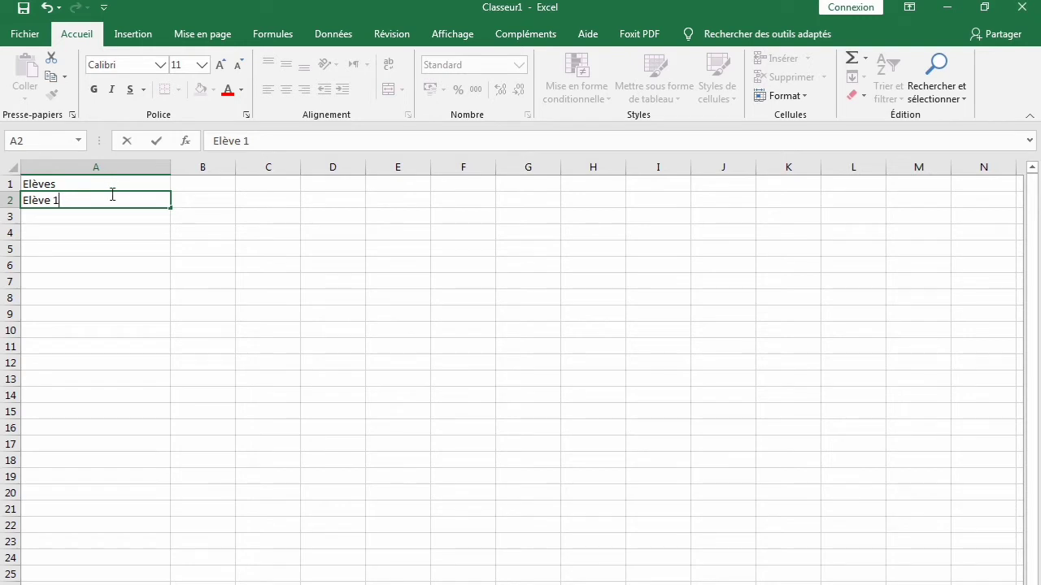
left_click(130, 221)
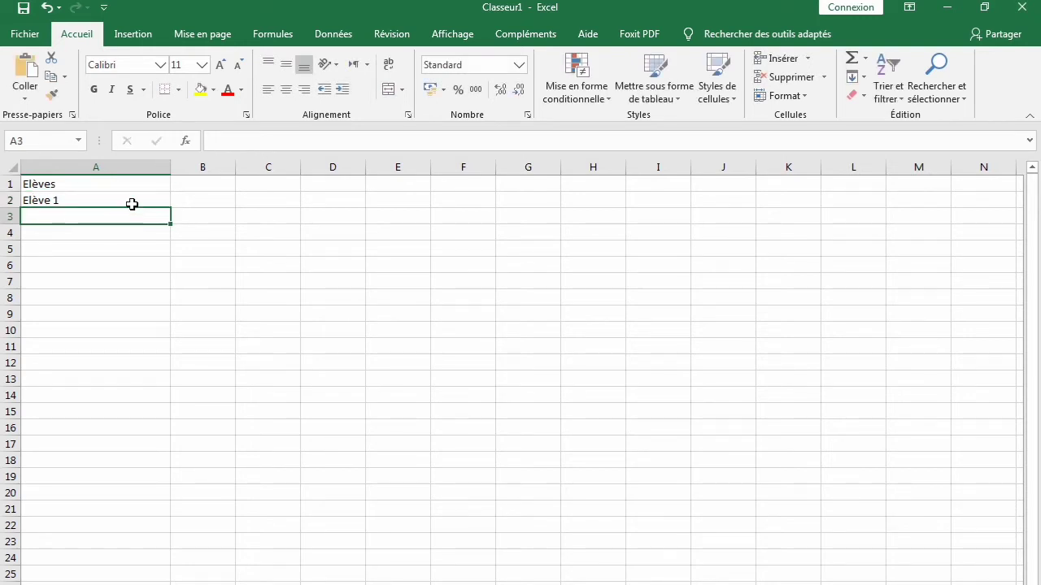
left_click(132, 200)
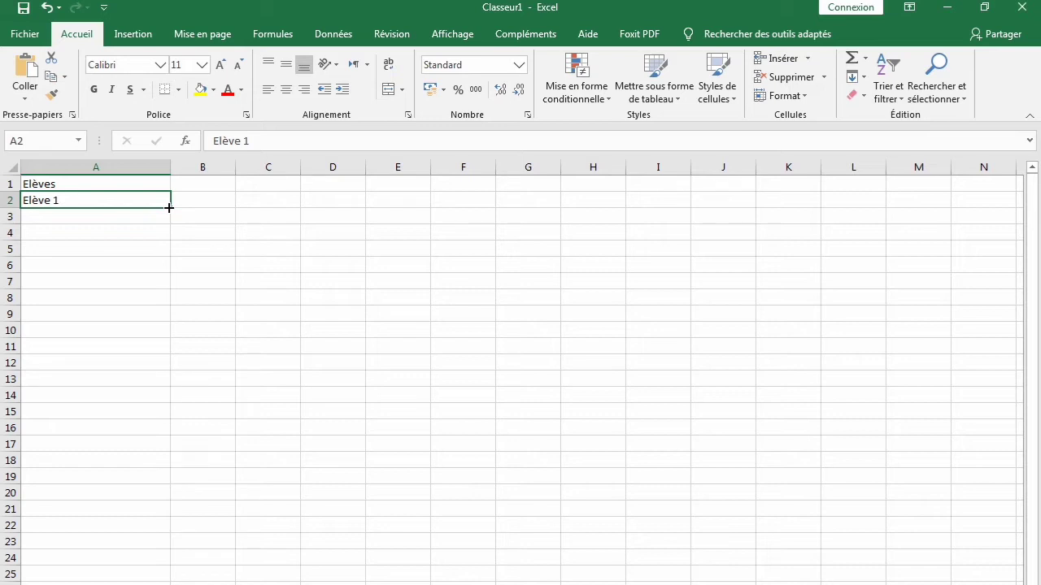
left_click_drag(168, 208, 142, 478)
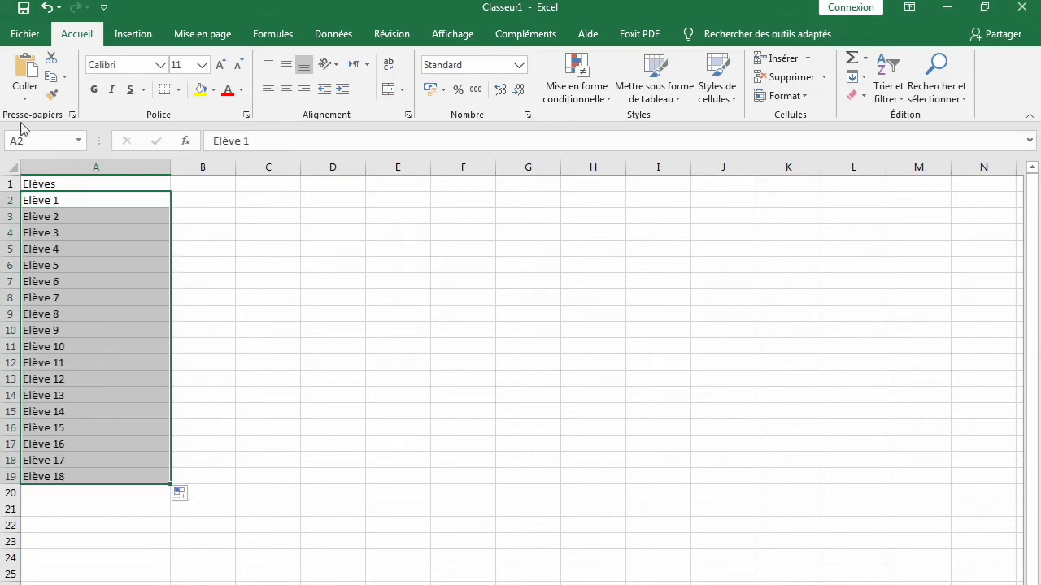
left_click(82, 215)
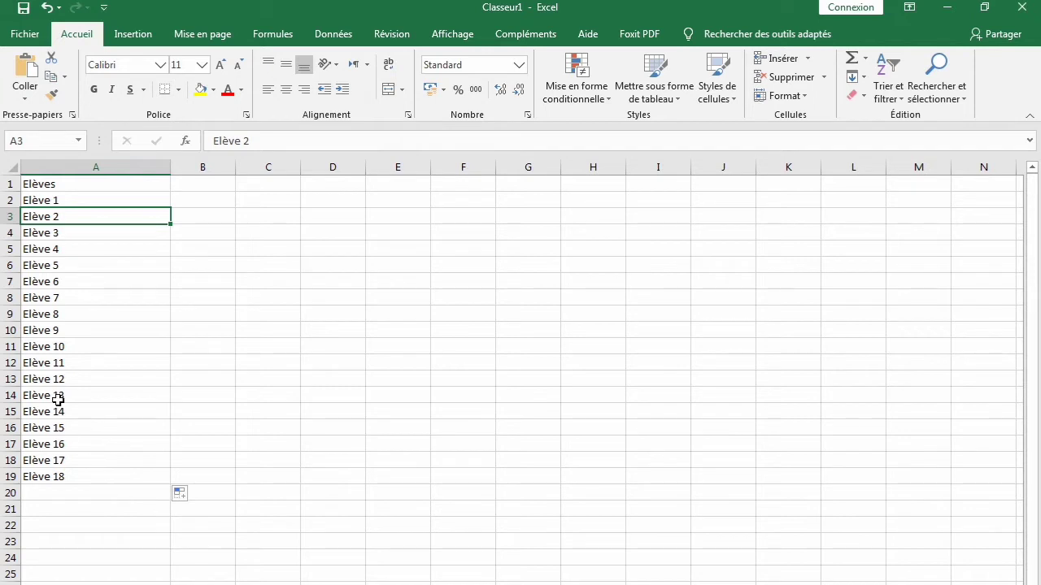
left_click(95, 200)
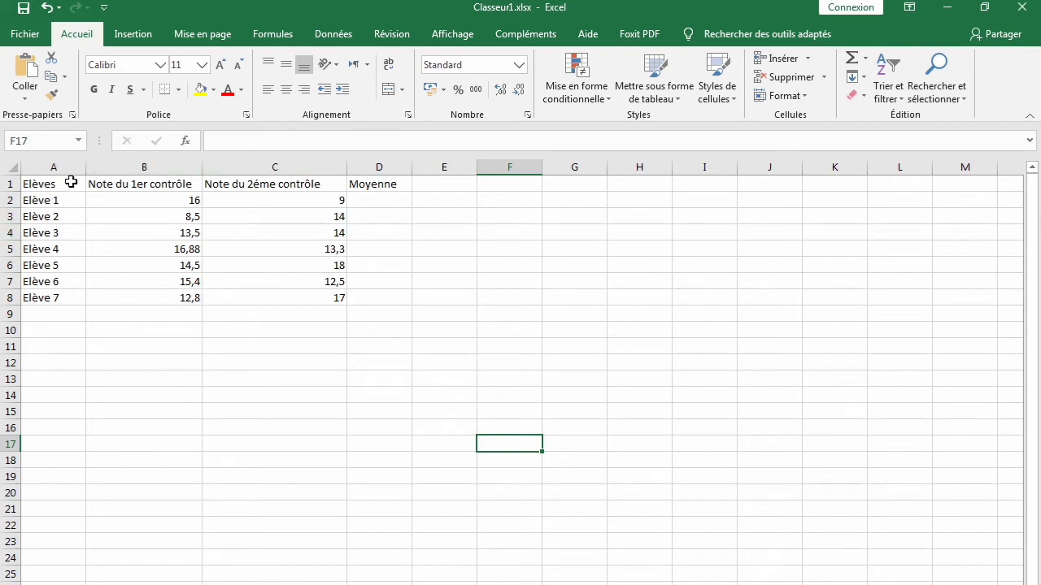
Step: Apply all borders (Toutes les bordures) to the grade table in A1:D8
left_click_drag(72, 183, 411, 299)
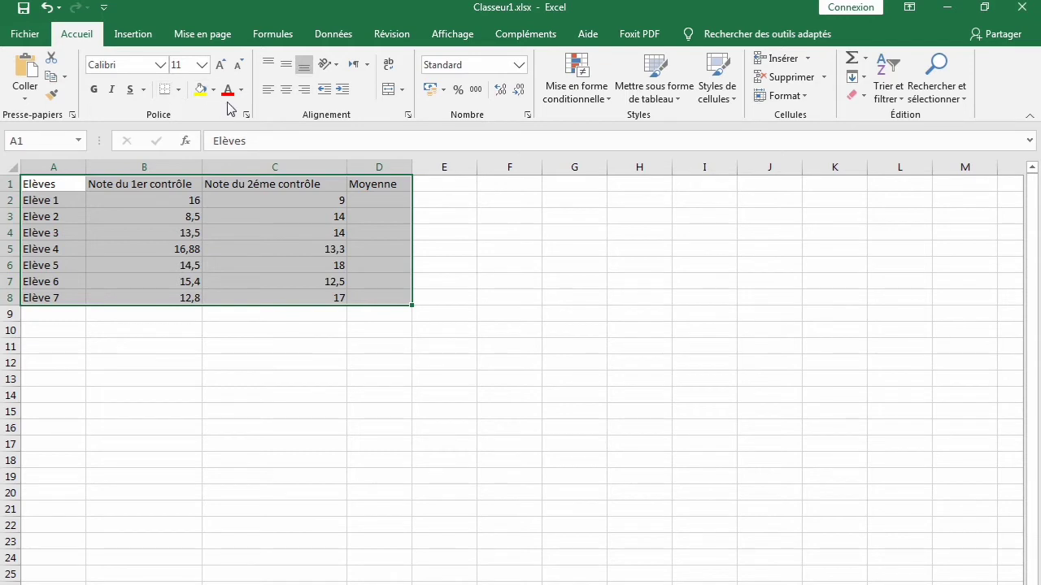
left_click(178, 90)
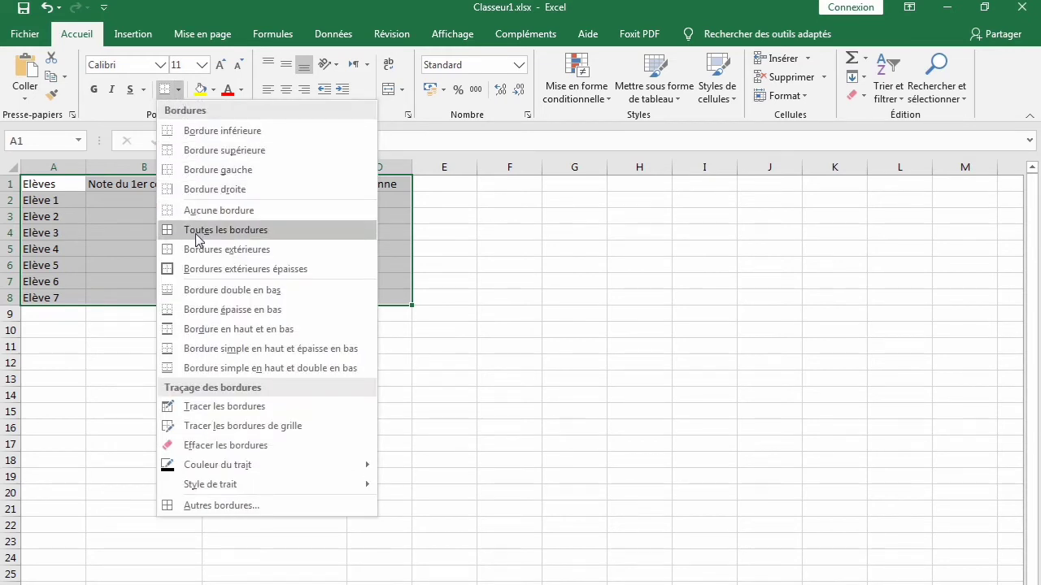
left_click(196, 231)
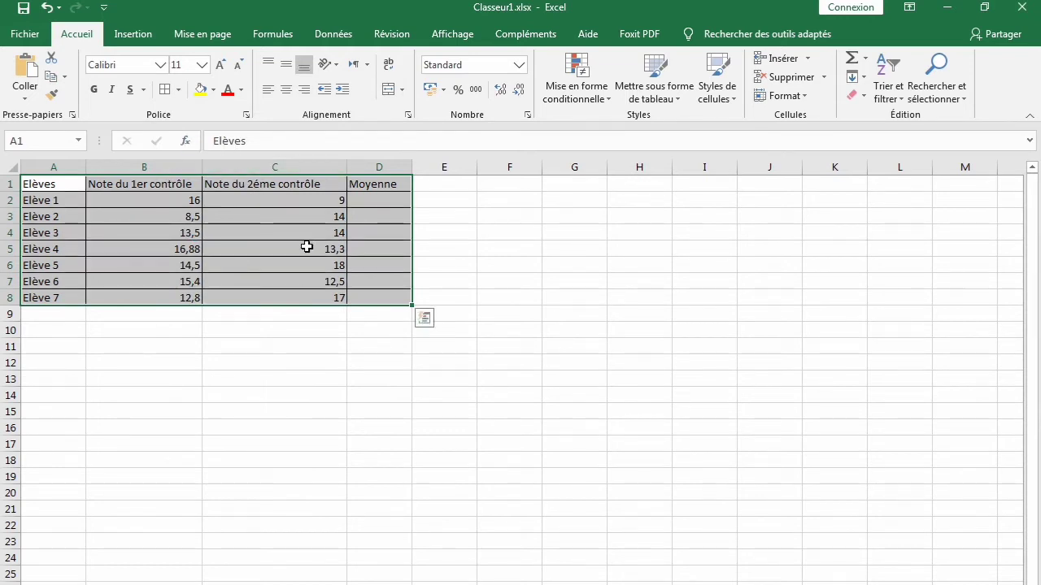
left_click(276, 234)
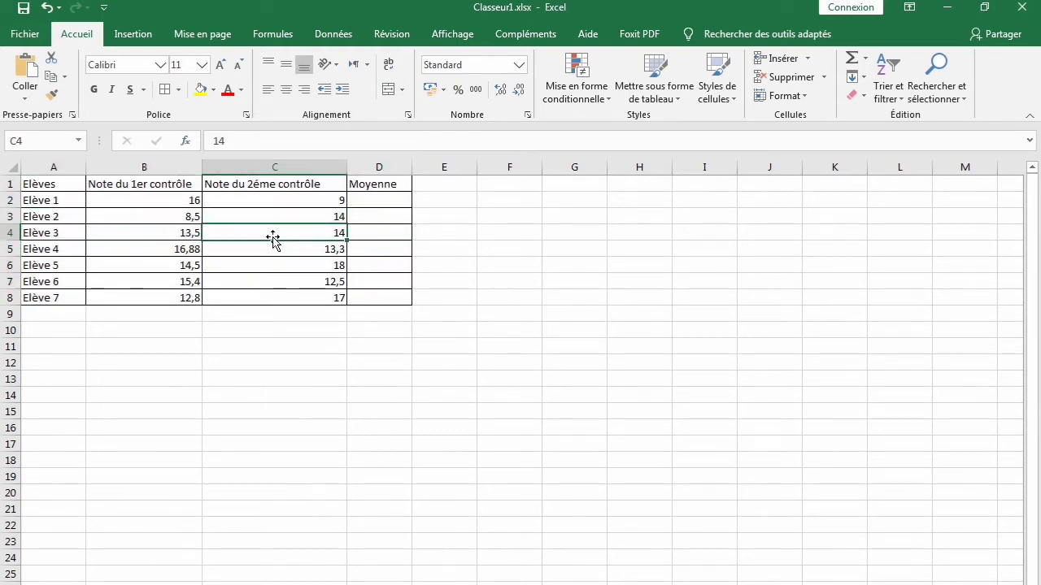
Step: Set the row height of the grade table A1:D8 to 20
left_click(53, 183)
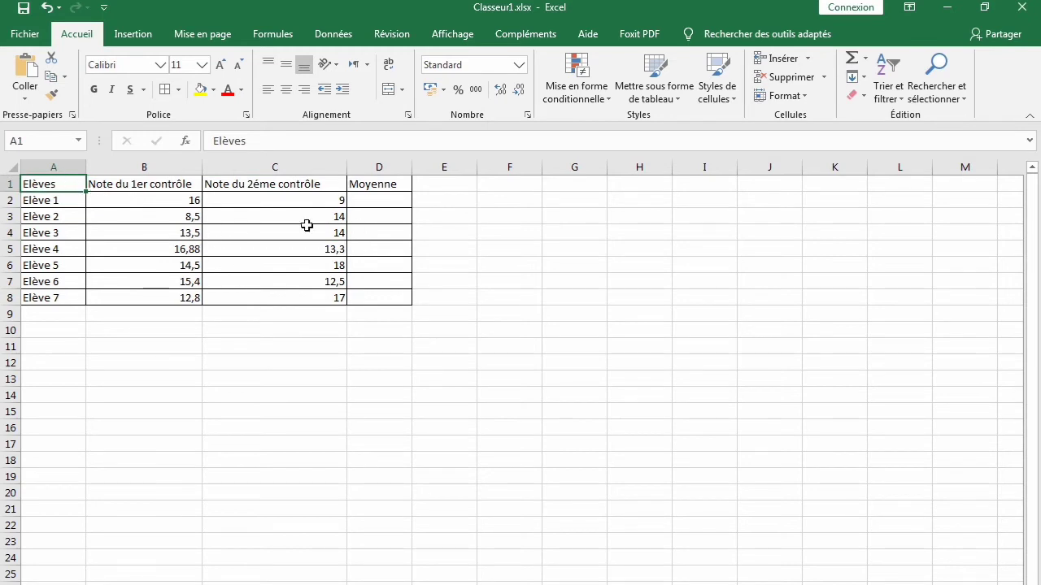
left_click(91, 204)
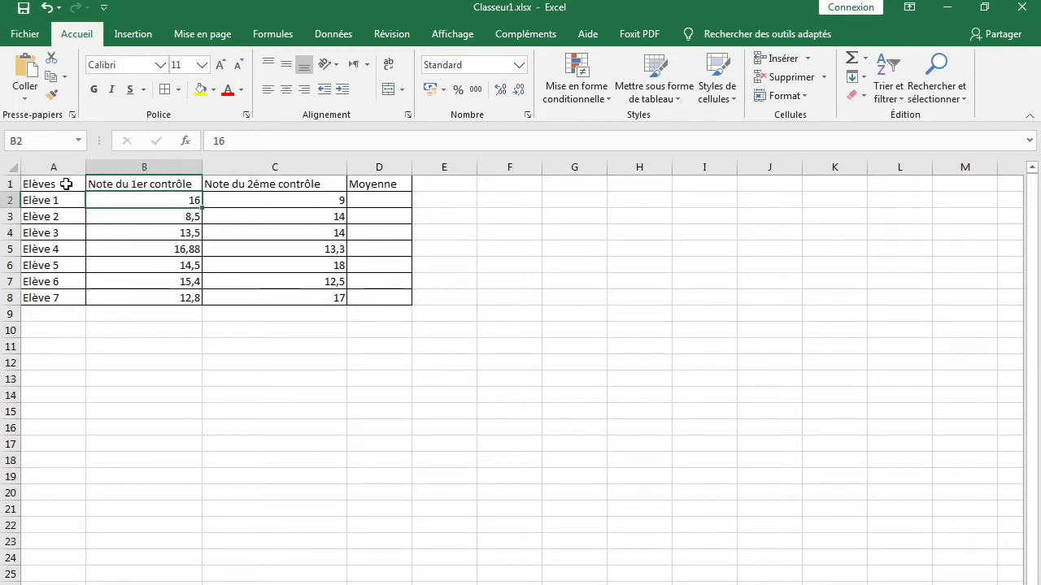
left_click_drag(66, 184, 398, 302)
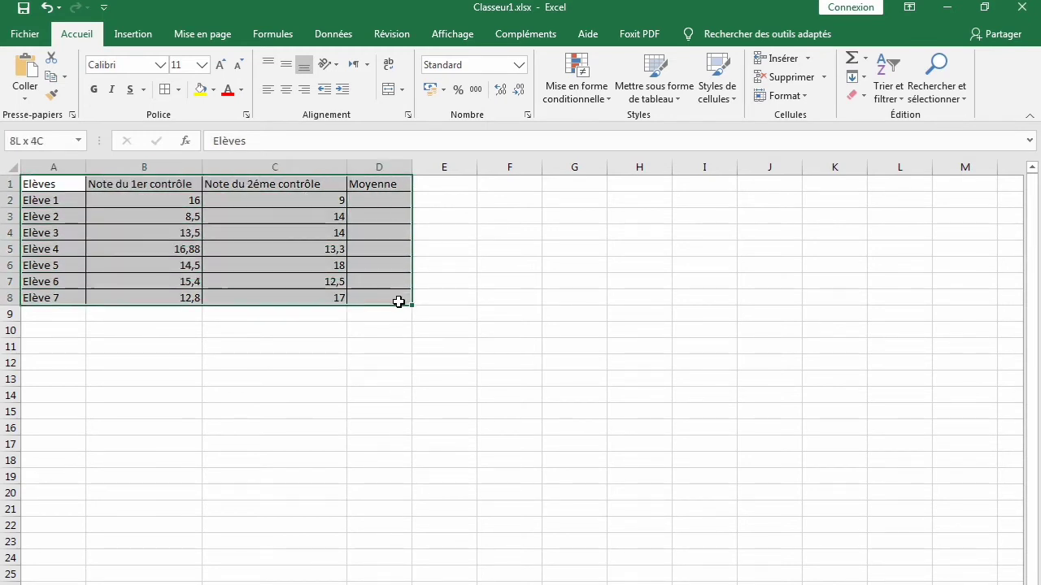
left_click(774, 96)
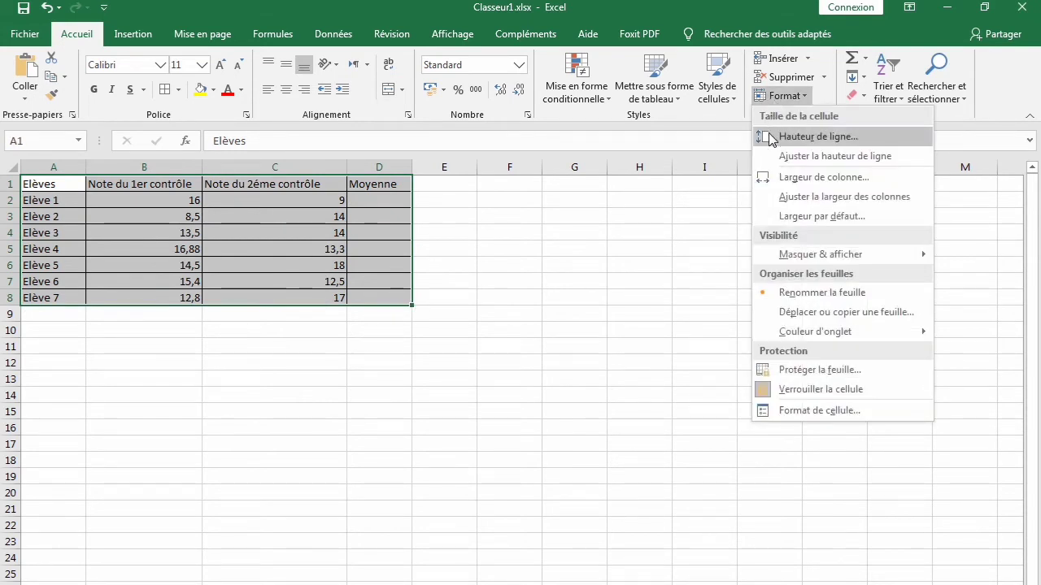
left_click(817, 137)
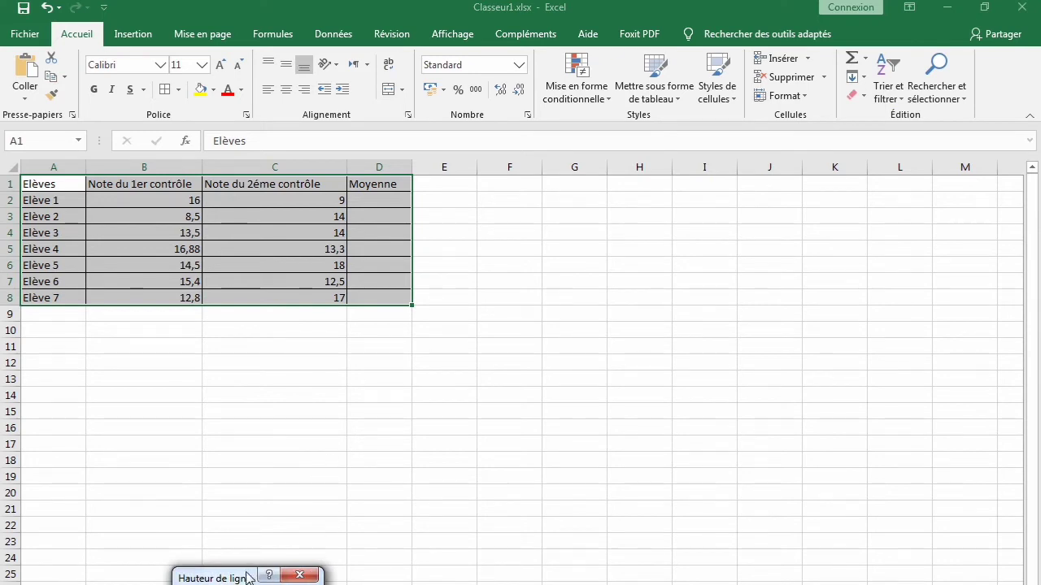
left_click_drag(252, 578, 381, 363)
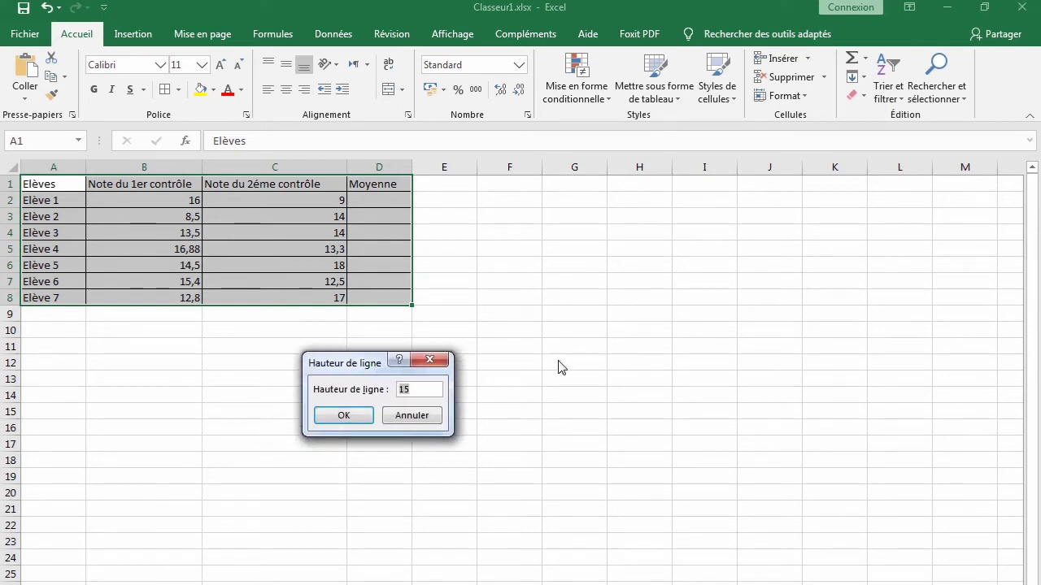
type("20")
key("Return")
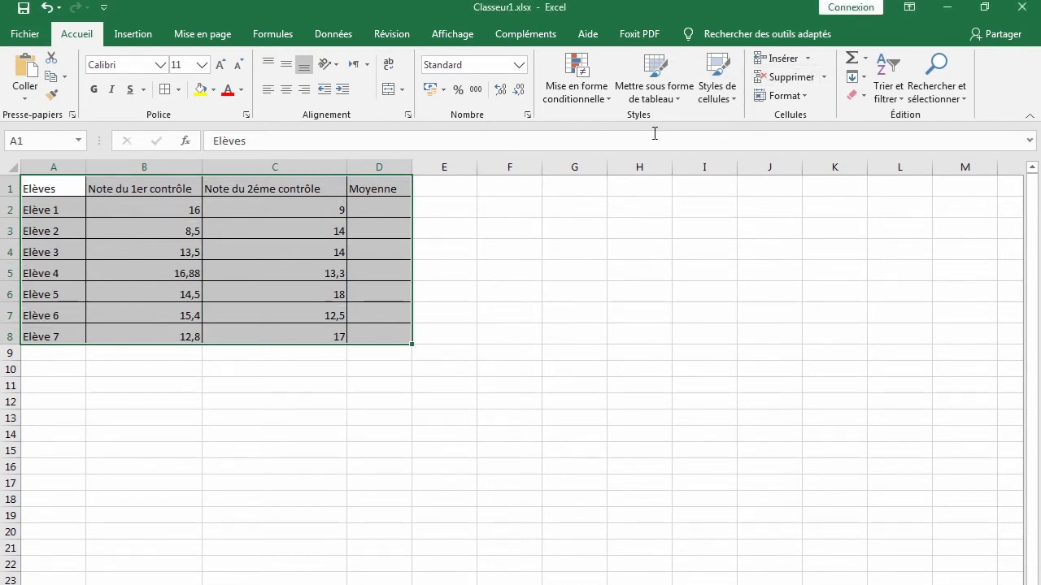
Step: Set the width of columns A to D to 20, and widen column C further so its header has spare room
left_click(784, 96)
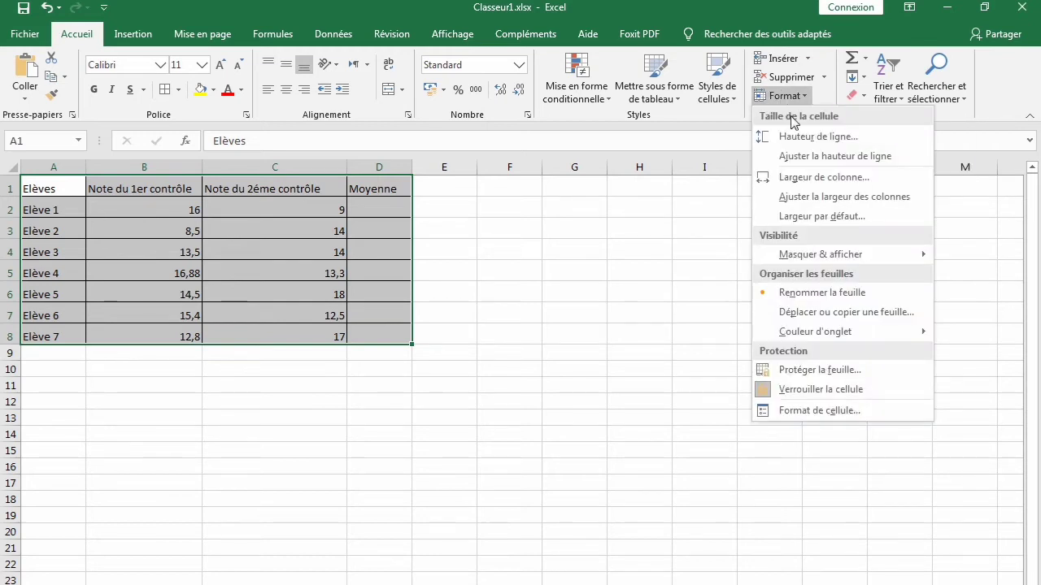
left_click(809, 180)
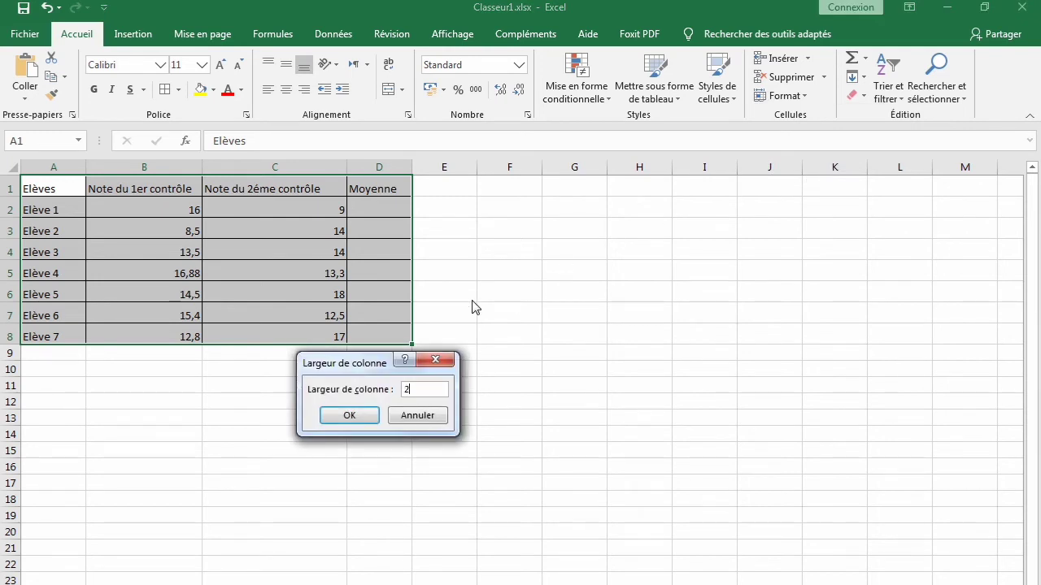
key("Return")
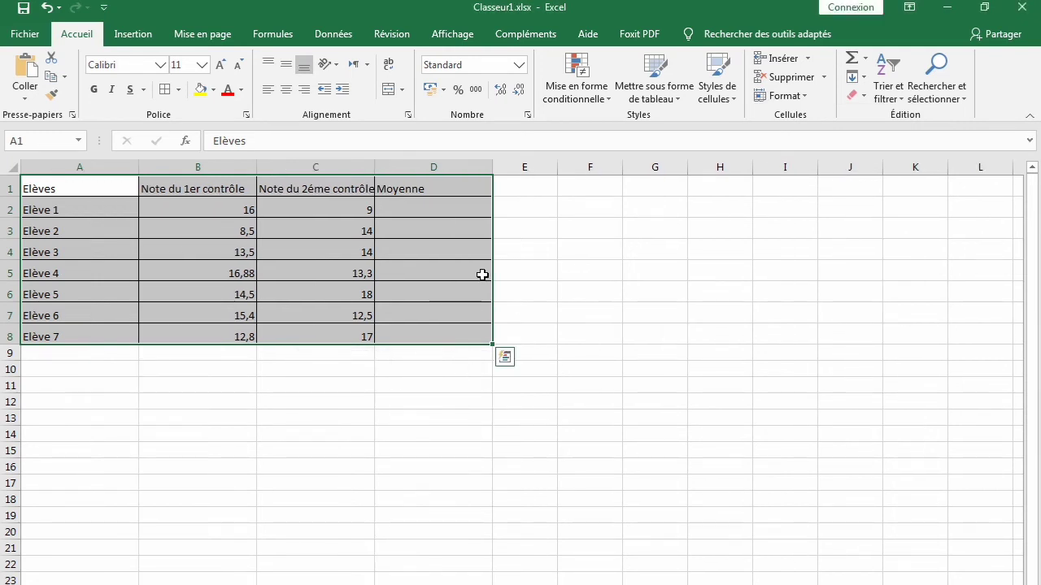
left_click(261, 234)
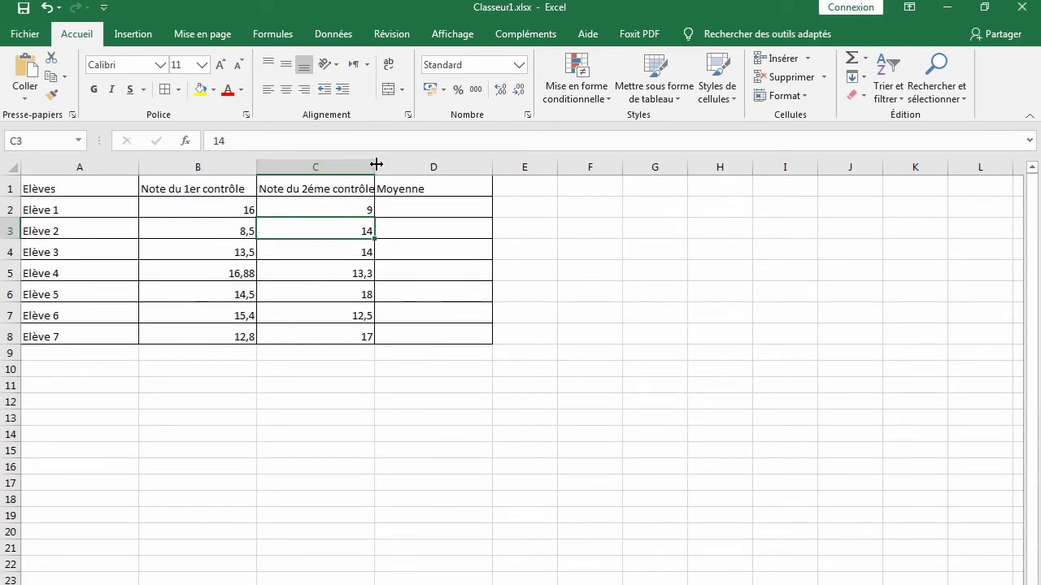
left_click_drag(377, 164, 422, 166)
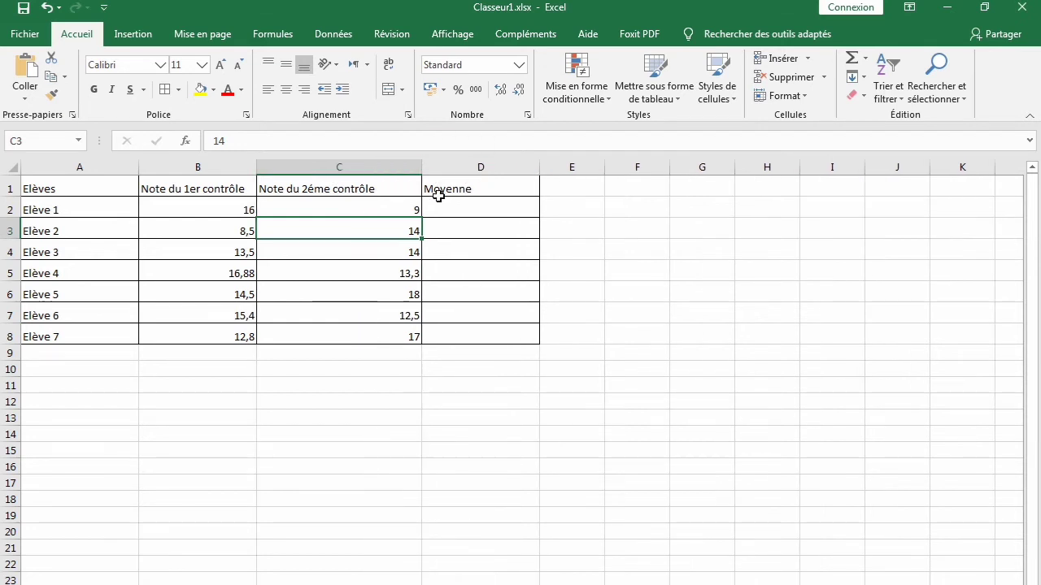
Step: Format the header row A1:D1 in bold at font size 14
left_click_drag(103, 188, 517, 184)
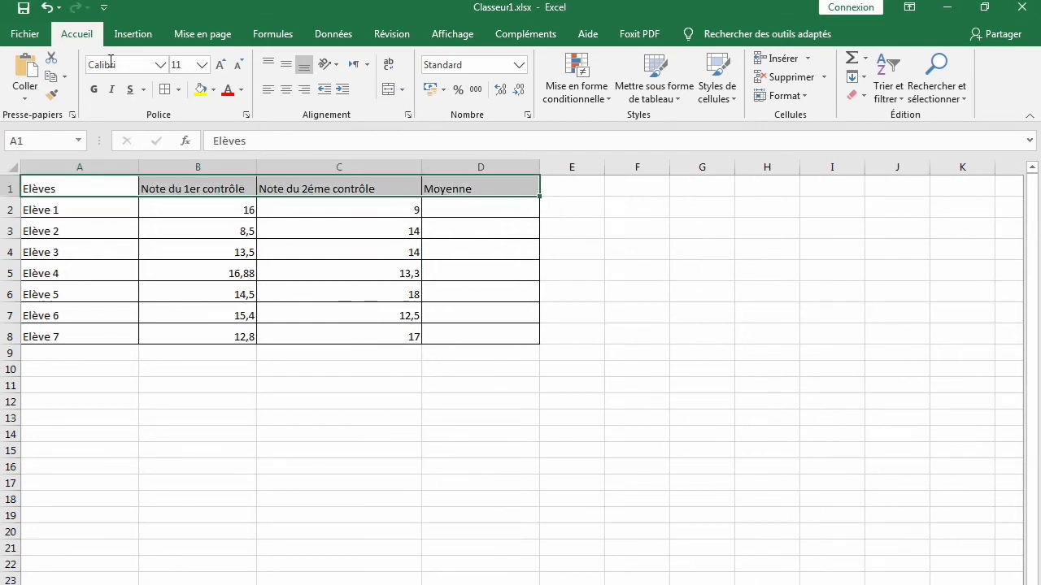
left_click(202, 65)
left_click(178, 160)
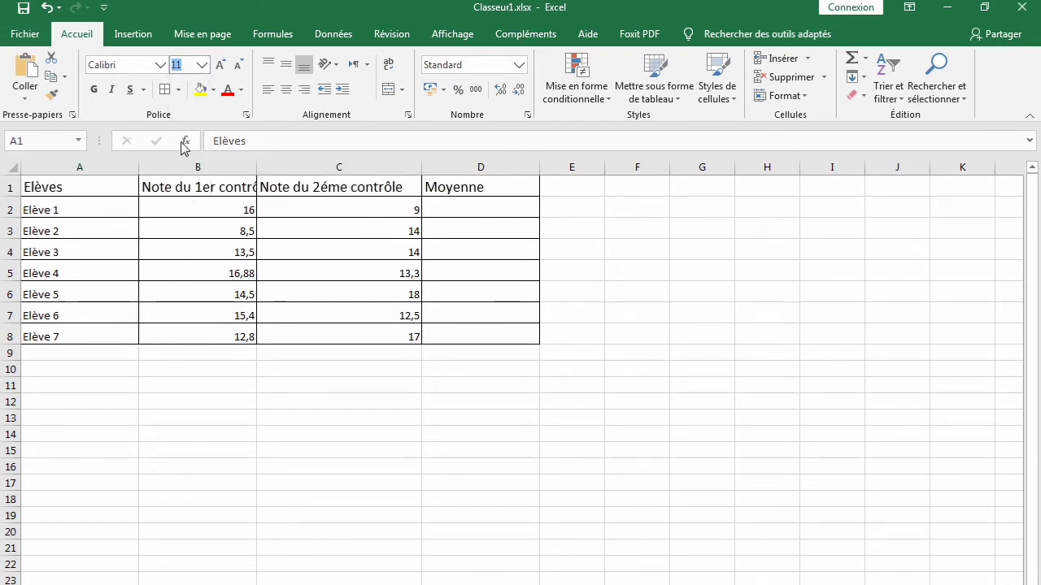
left_click(93, 90)
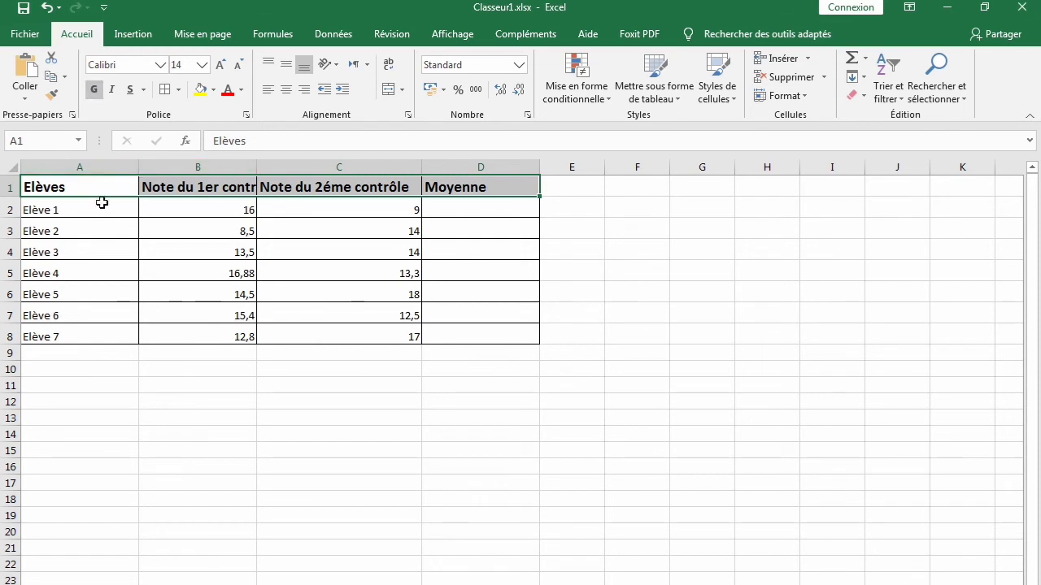
Step: Set the student names and marks in A2:C8 to font size 14 and centre them horizontally
left_click_drag(102, 203, 414, 335)
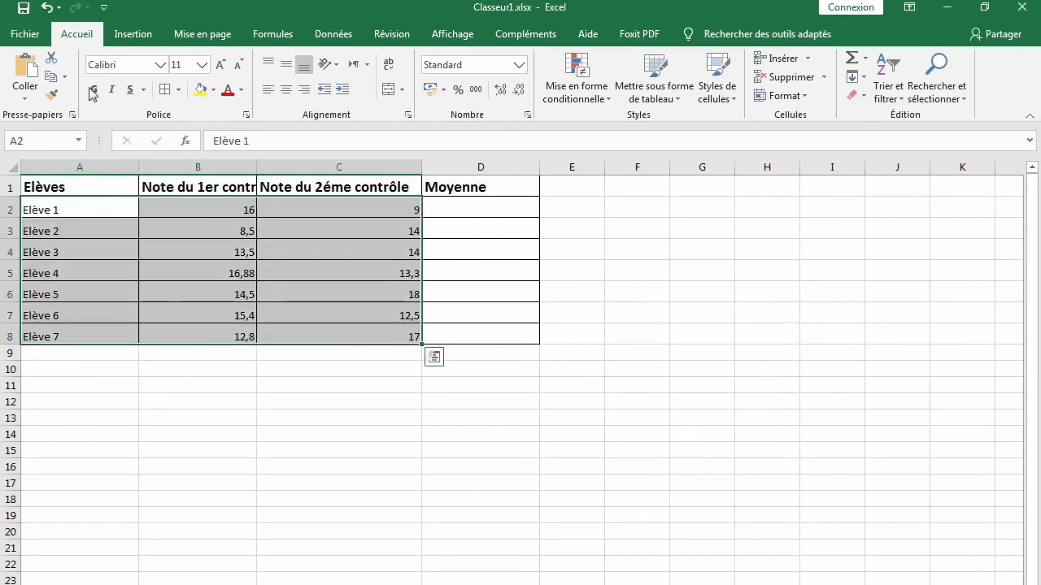
left_click(202, 64)
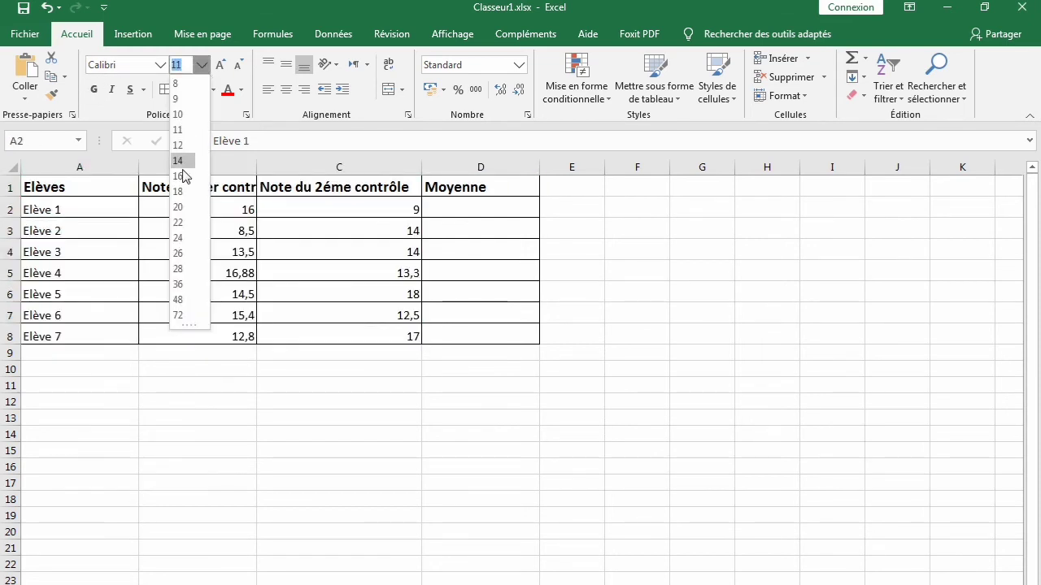
left_click(179, 161)
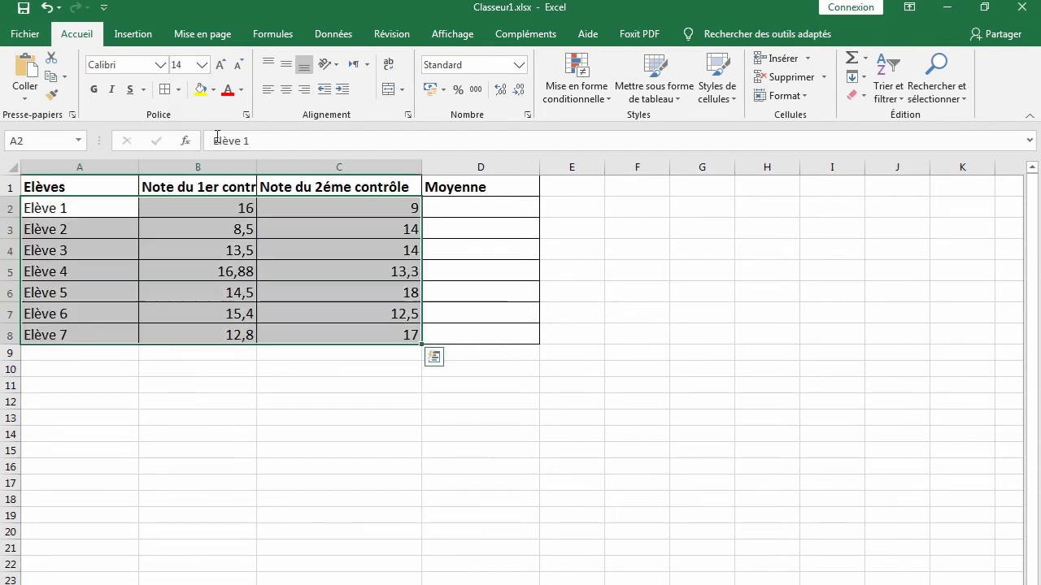
left_click(289, 94)
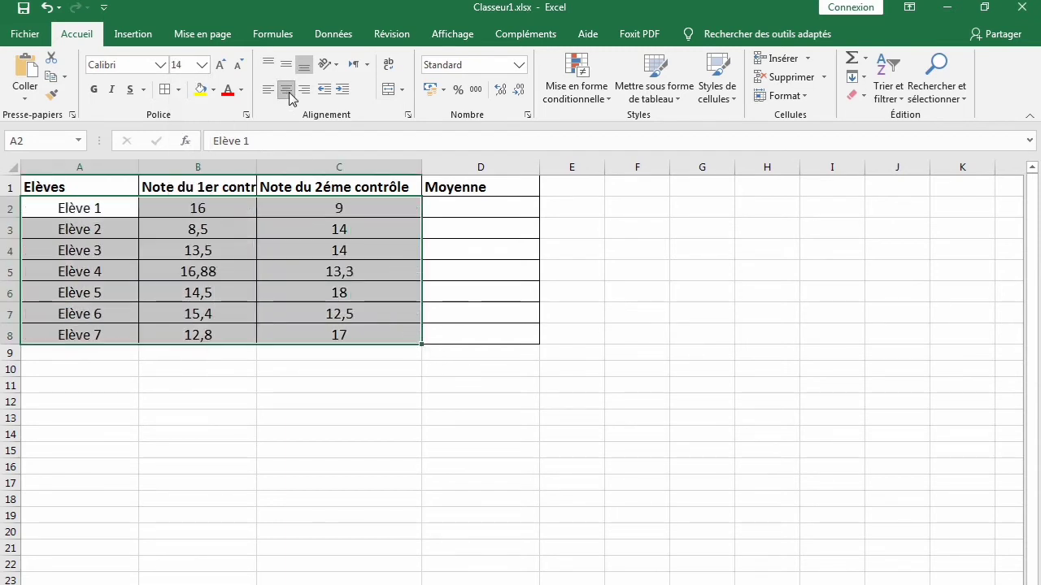
Step: Widen columns B, C and D so the bold headers fit fully with some spare room
left_click(337, 269)
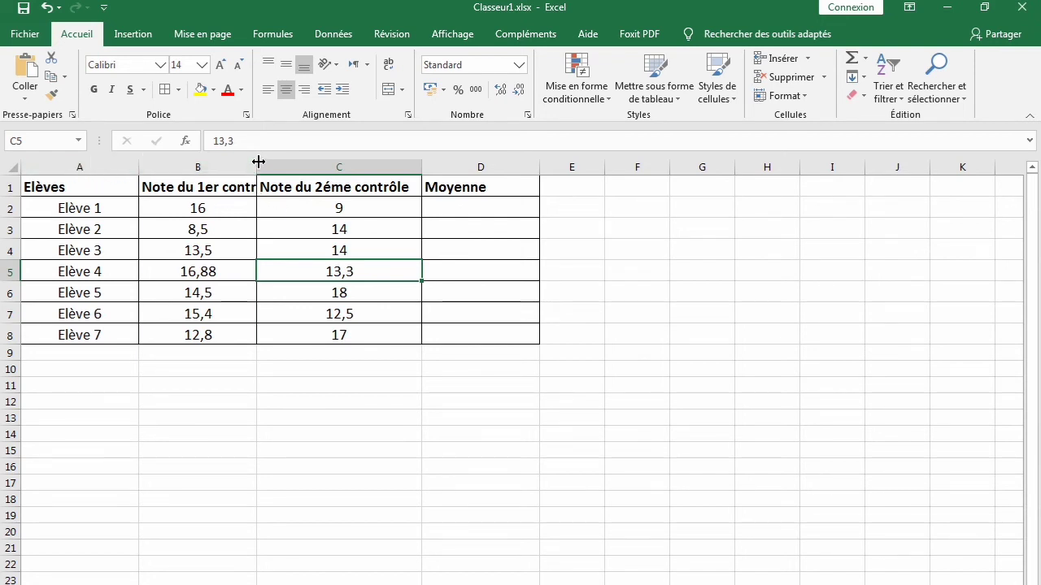
left_click_drag(258, 161, 294, 164)
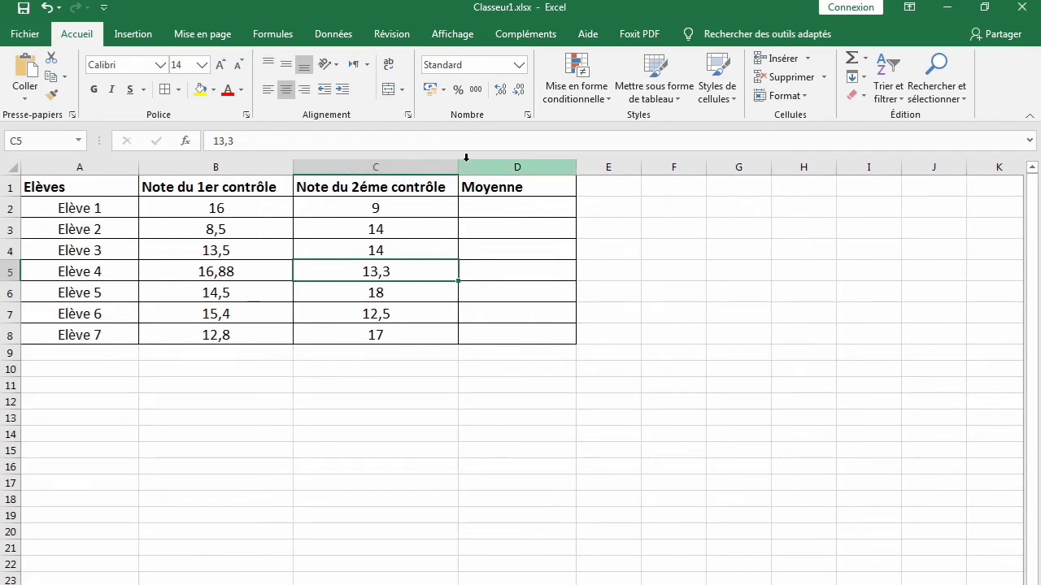
left_click_drag(458, 169, 491, 171)
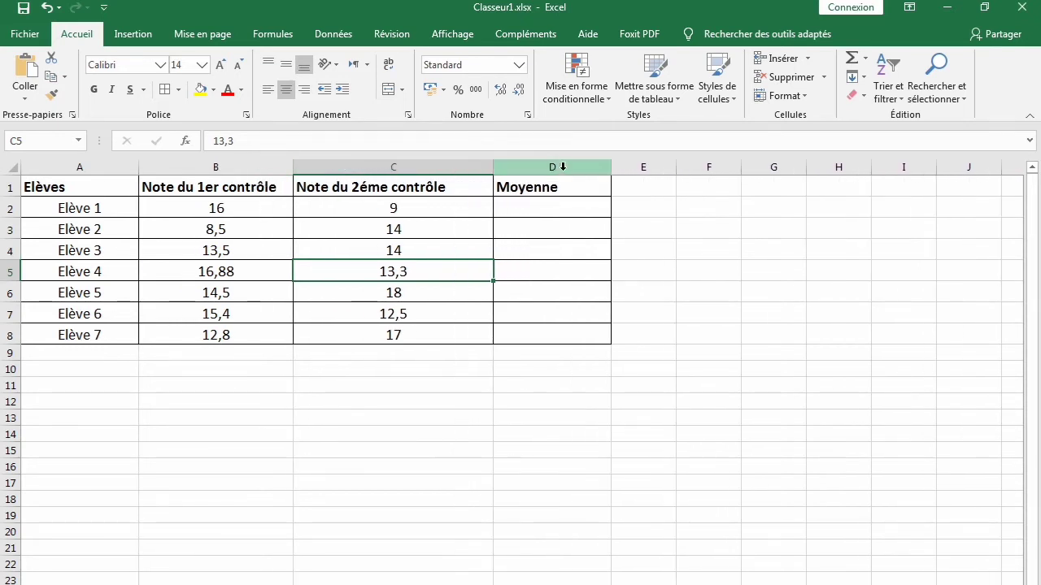
left_click_drag(610, 167, 642, 167)
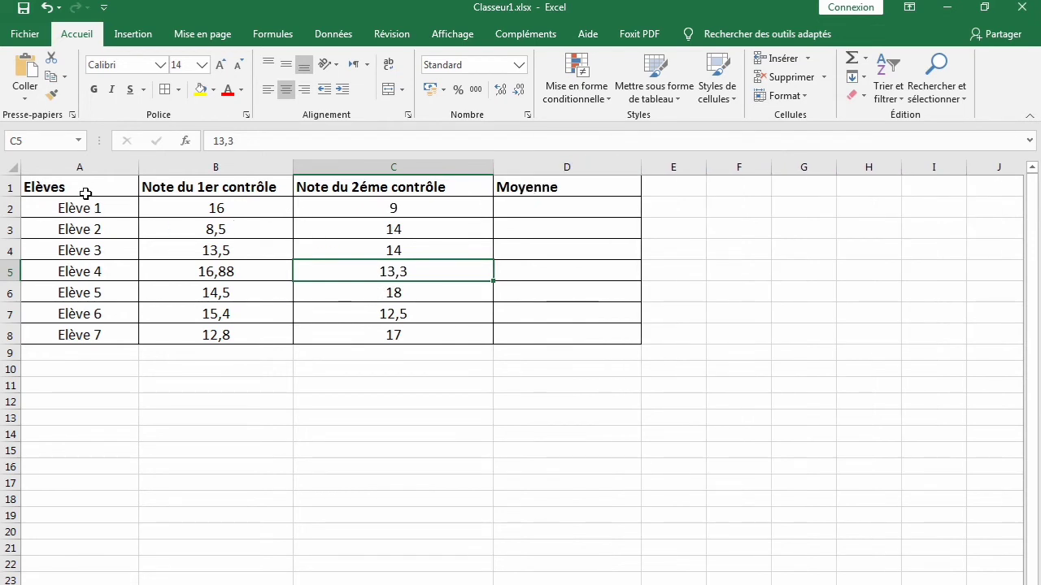
Step: Fill the header row A1:D1 with a light tan theme colour
left_click_drag(97, 187, 540, 180)
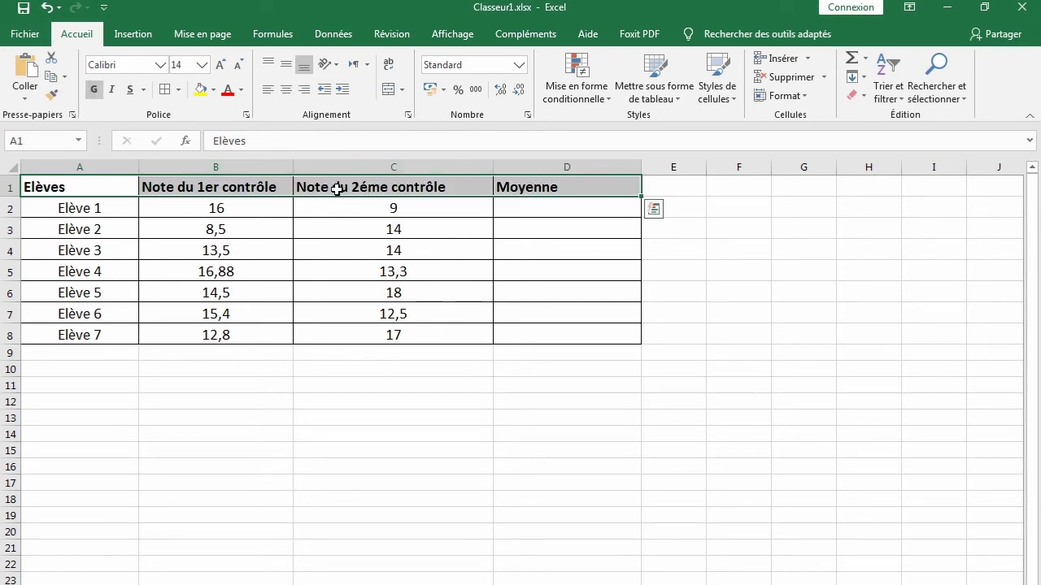
left_click(213, 90)
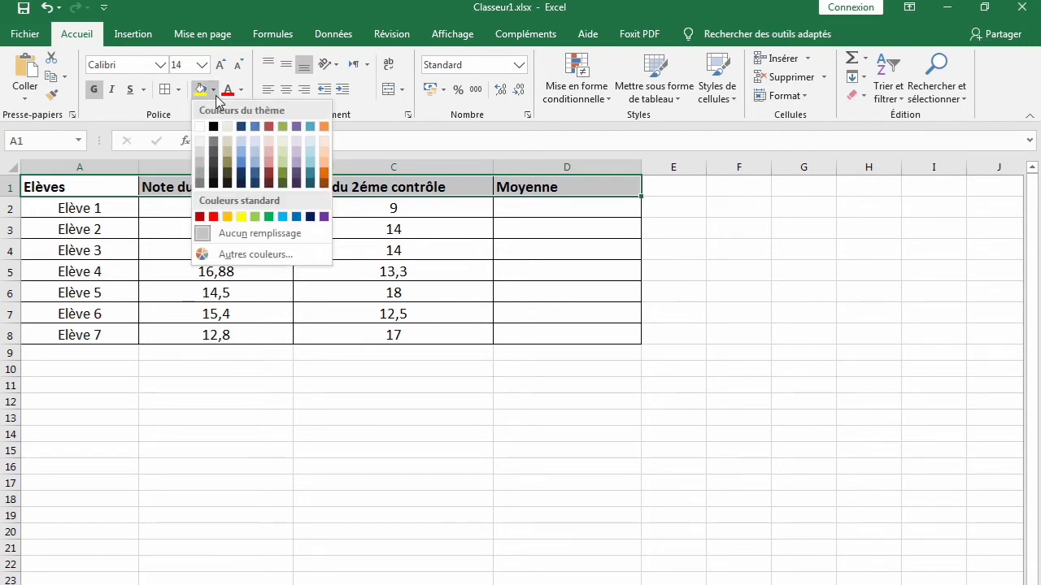
left_click(225, 142)
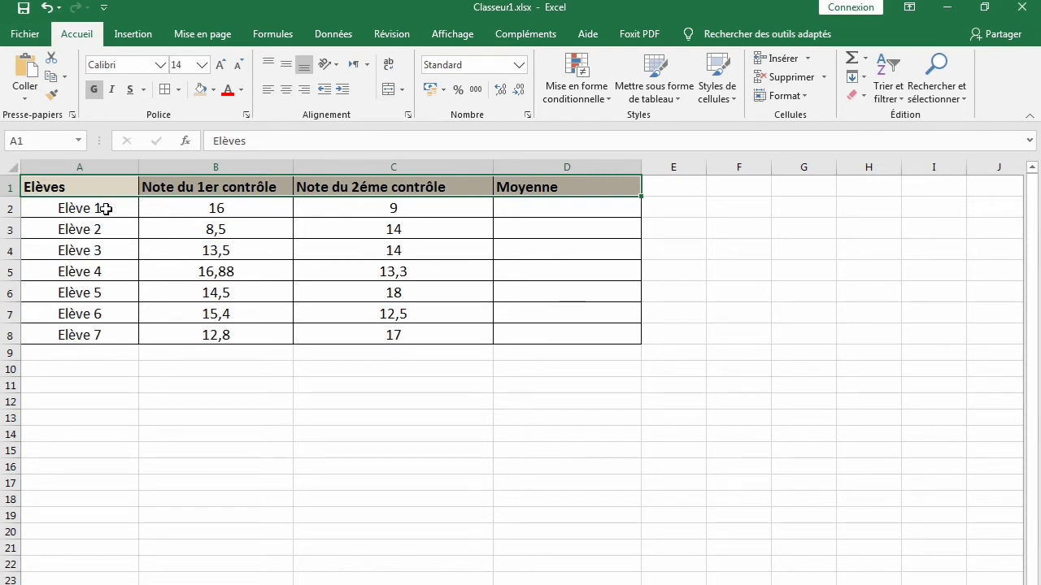
Step: Fill the student name cells A2:A8 with light grey
left_click_drag(104, 209, 109, 335)
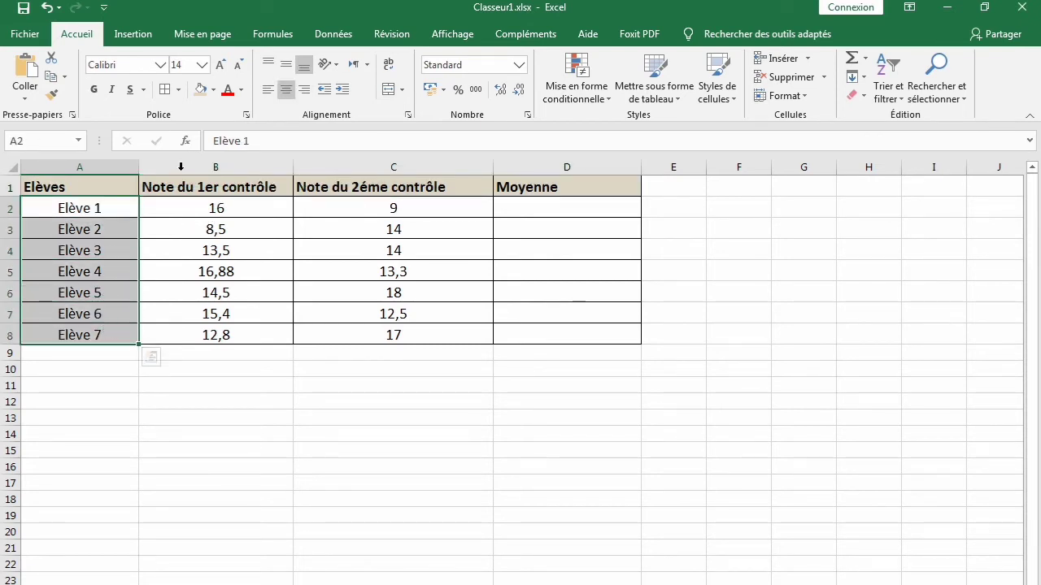
left_click(212, 91)
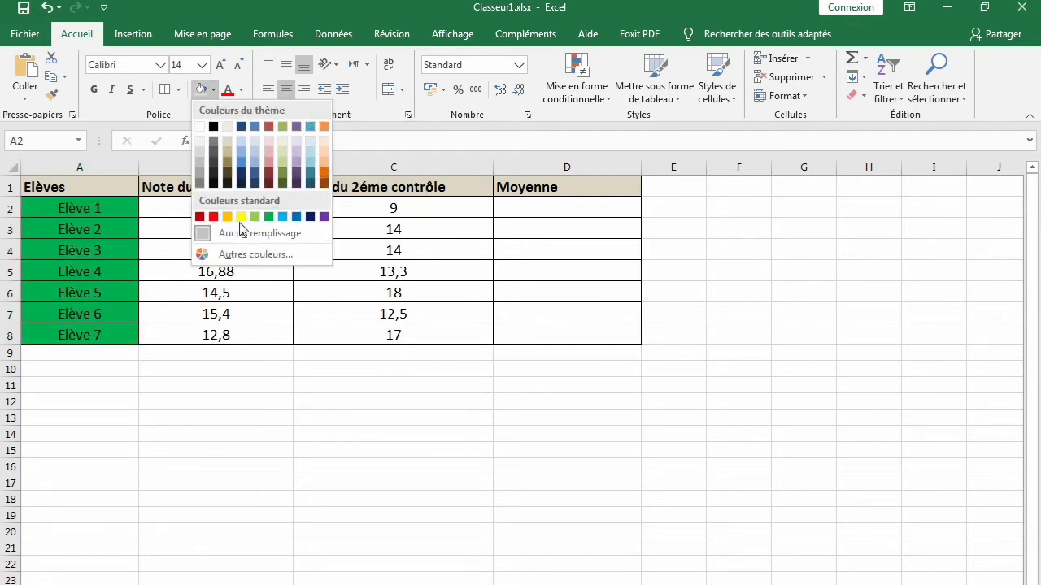
left_click(199, 173)
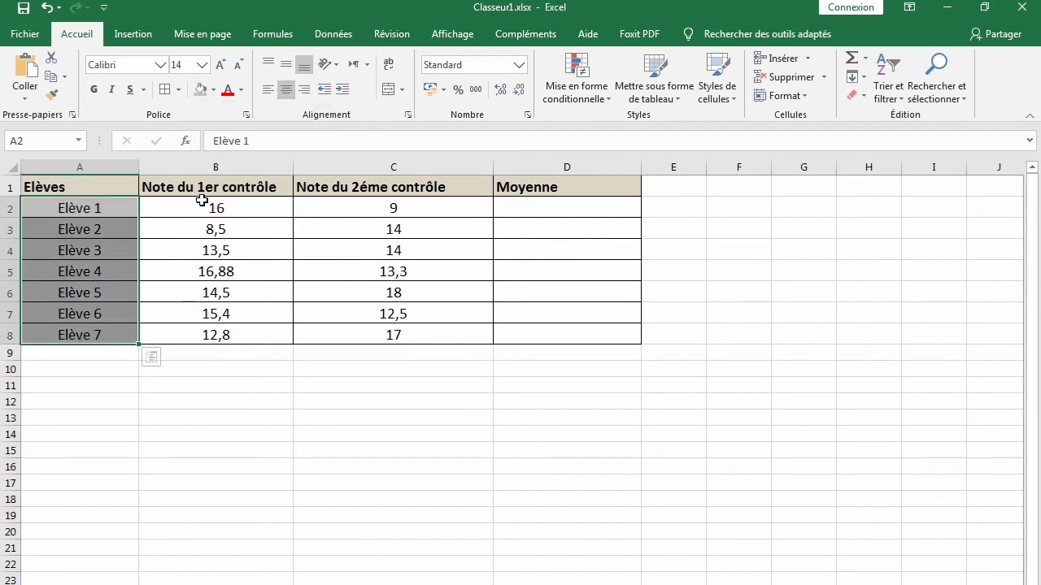
Step: Fill the first test's marks in B2:B8 with a light orange theme colour
left_click_drag(207, 204, 226, 335)
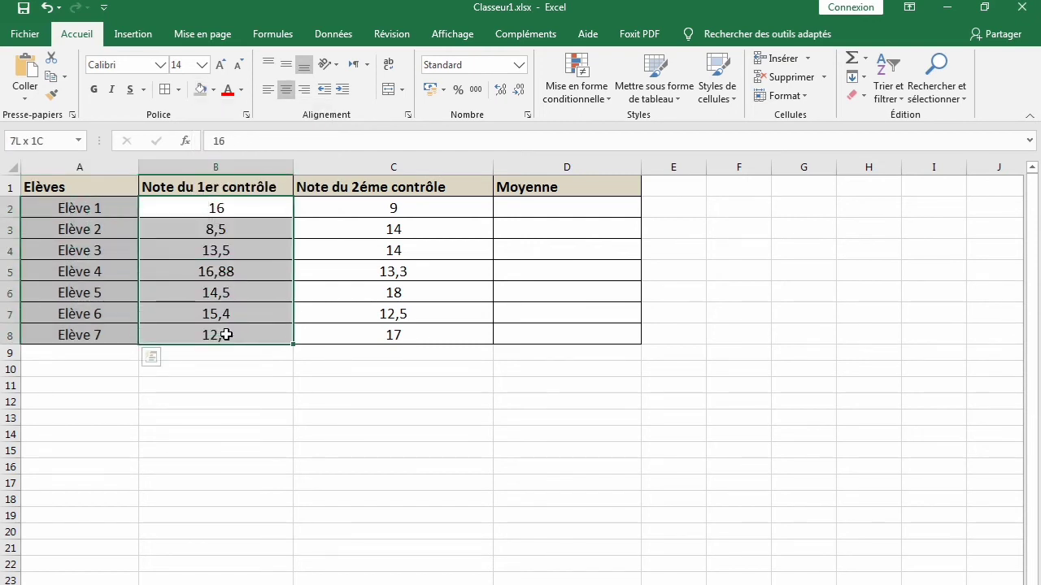
left_click(213, 89)
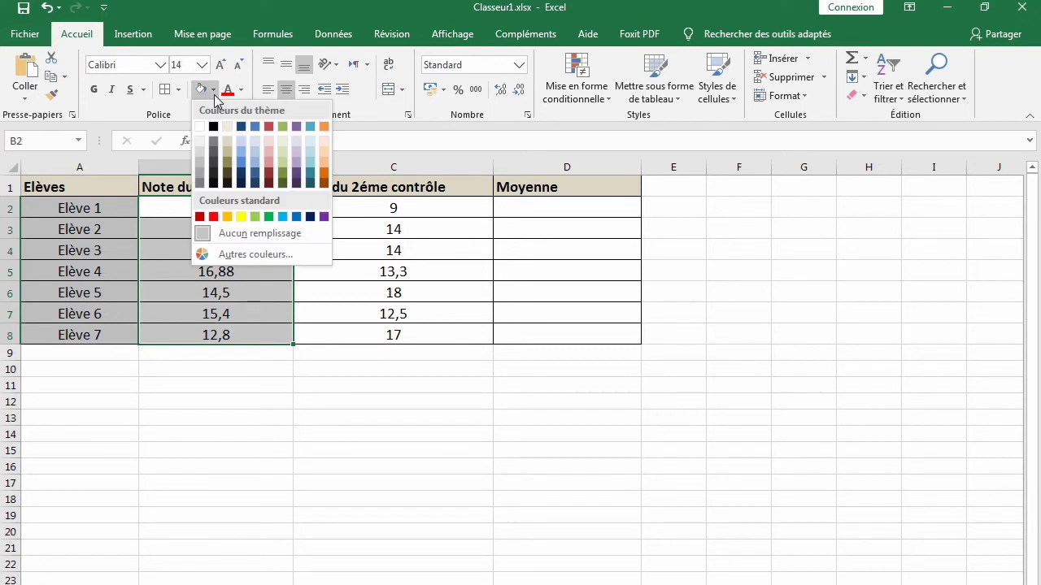
left_click(324, 144)
Step: Fill the second test's marks in C2:C8 with the palest orange theme shade
left_click_drag(360, 205, 379, 329)
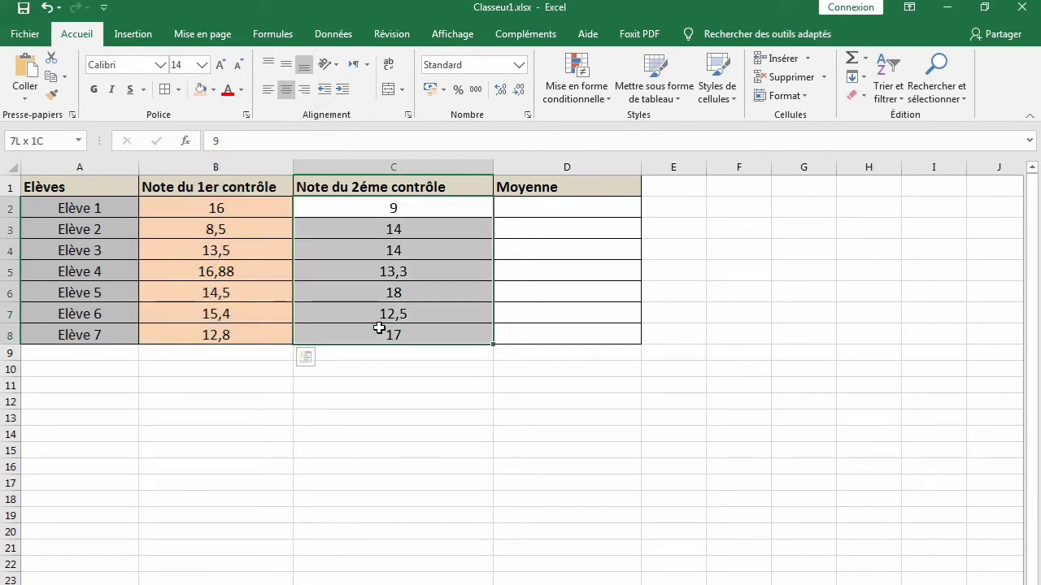
left_click(213, 90)
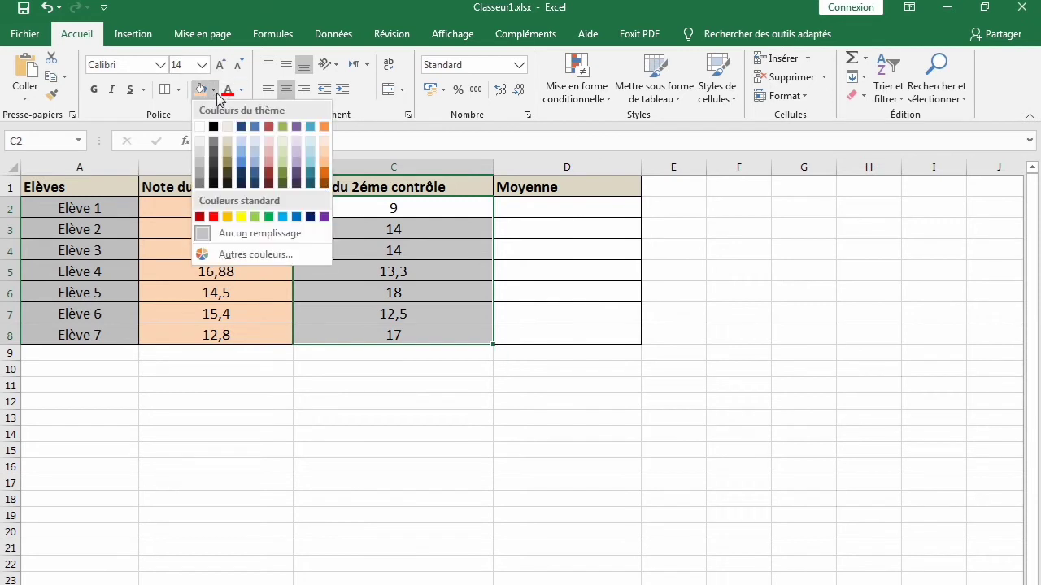
left_click(324, 142)
Step: Fill the empty average cells D2:D8 with the palest blue theme shade
left_click(539, 220)
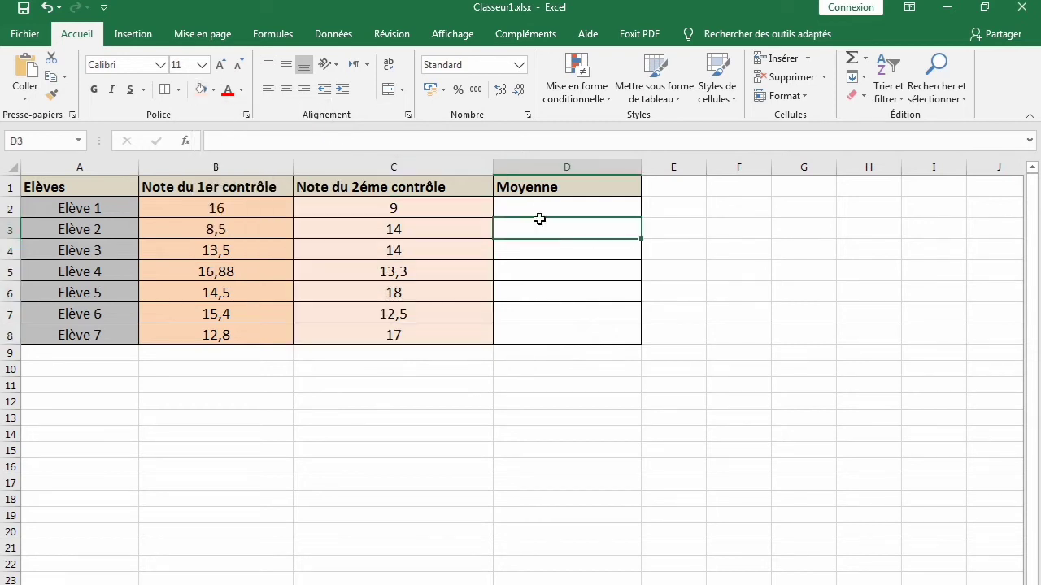
left_click_drag(530, 204, 547, 328)
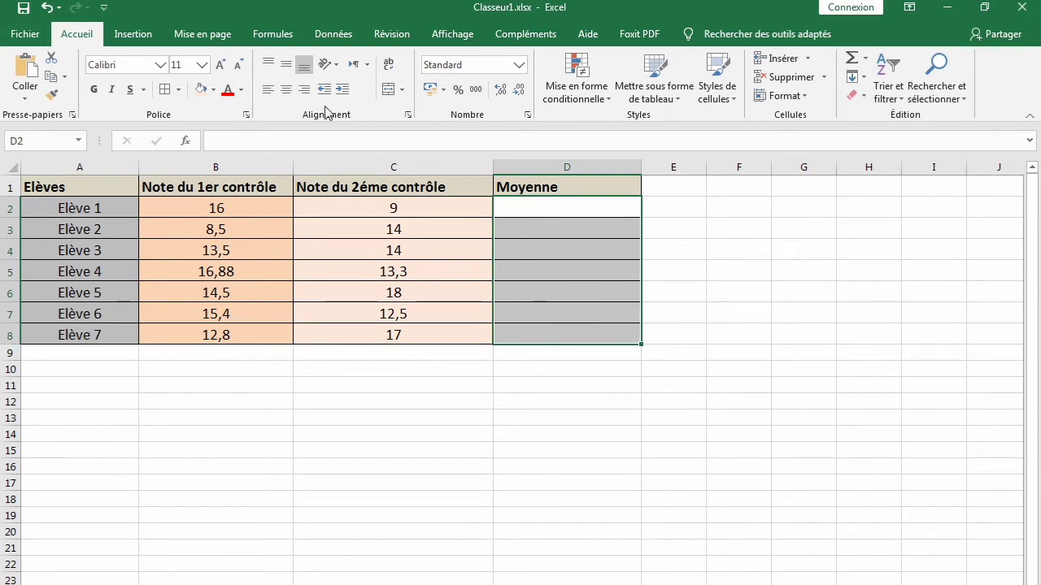
left_click(216, 92)
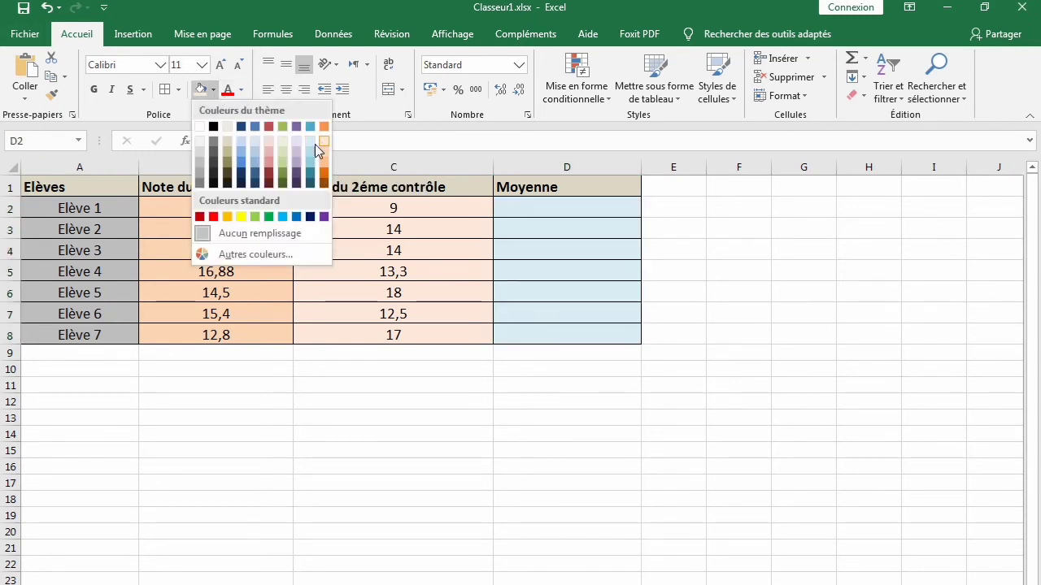
left_click(257, 141)
Step: Calculate Elève 1's average in cell D2 with the formula =(16+9)/2
left_click(550, 214)
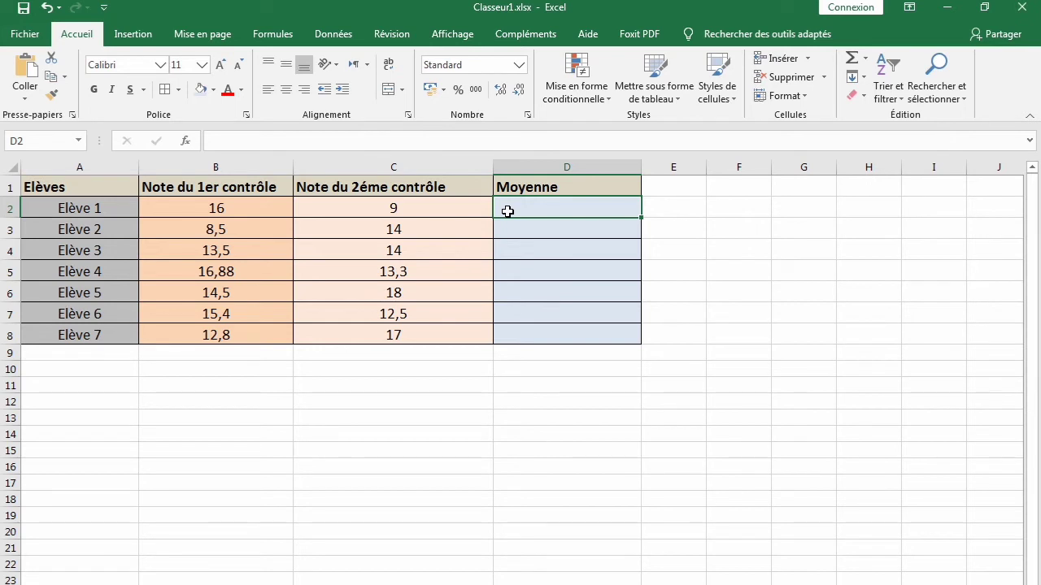
type("=")
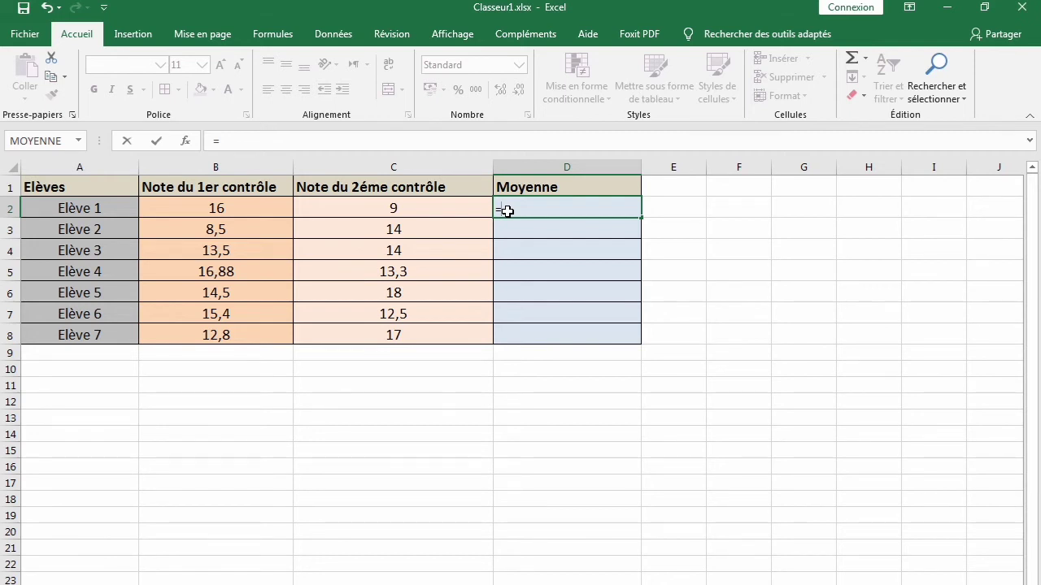
key("BackSpace")
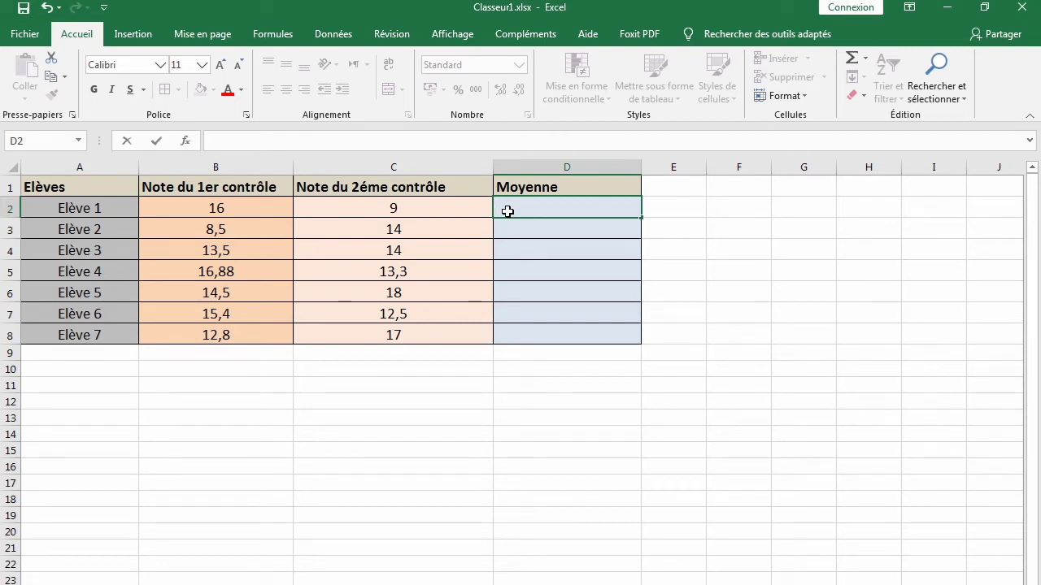
type("=(16+9")
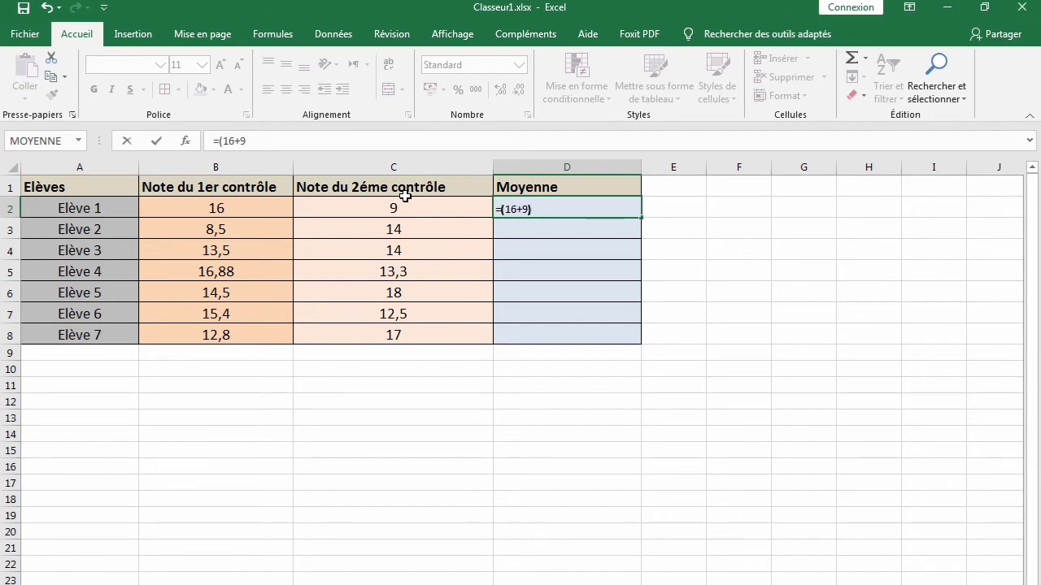
type("/2")
key("Return")
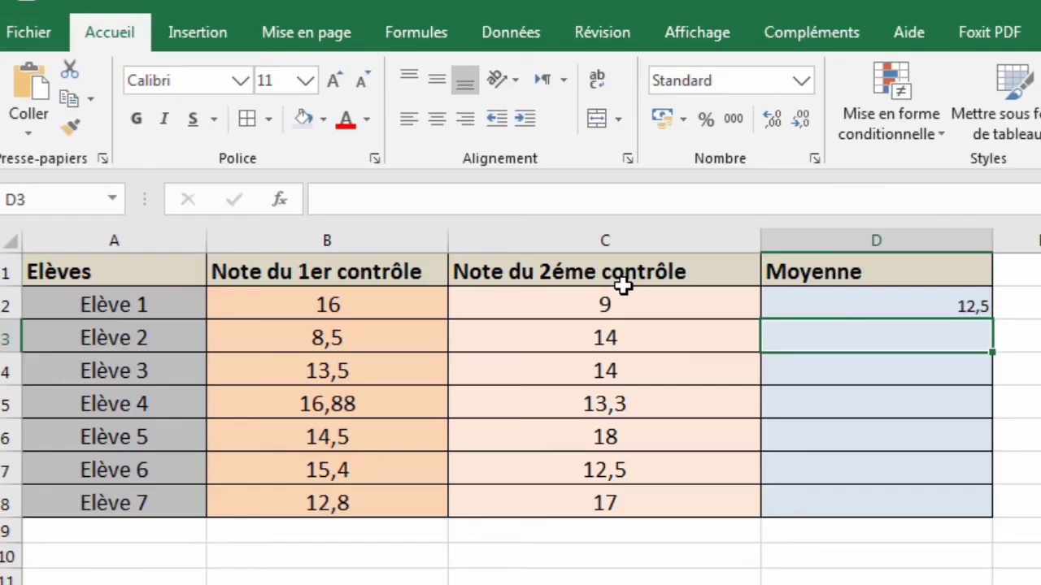
left_click(859, 308)
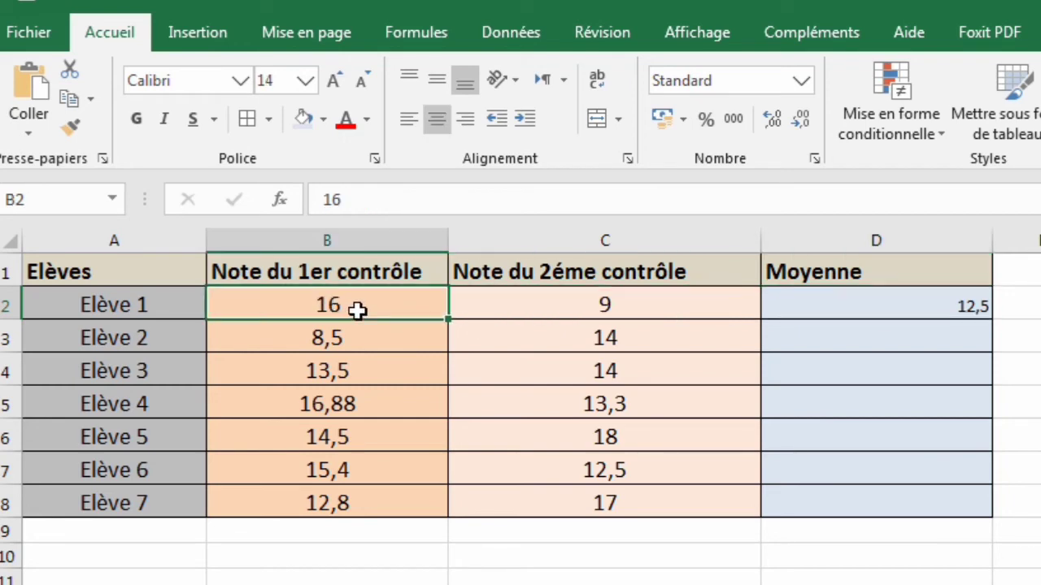
Step: Set Elève 1's first test mark in cell B2 to 17
type("17")
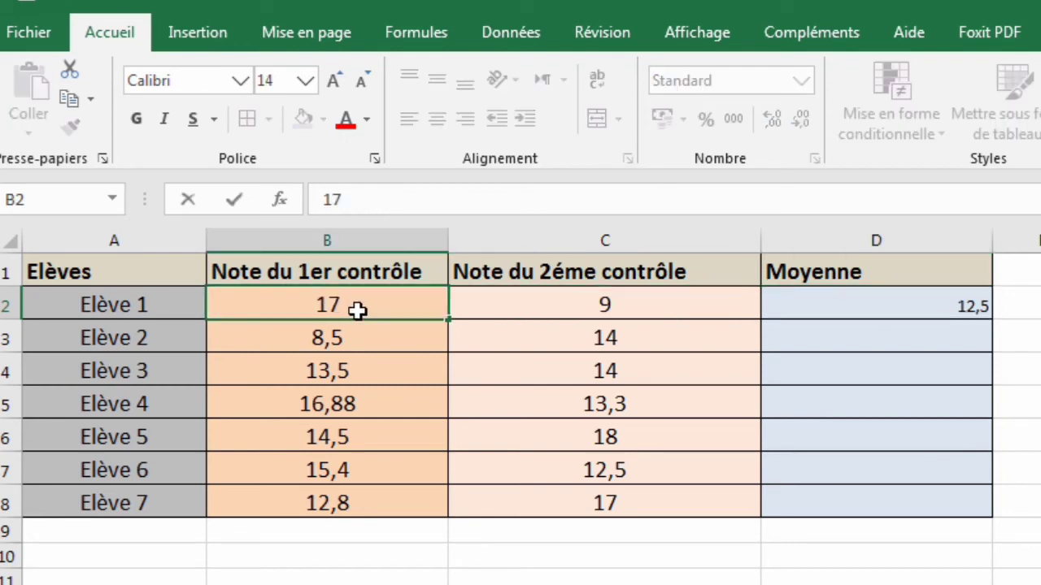
key("Down")
key("Down")
key("Down")
key("Up")
key("Up")
key("Up")
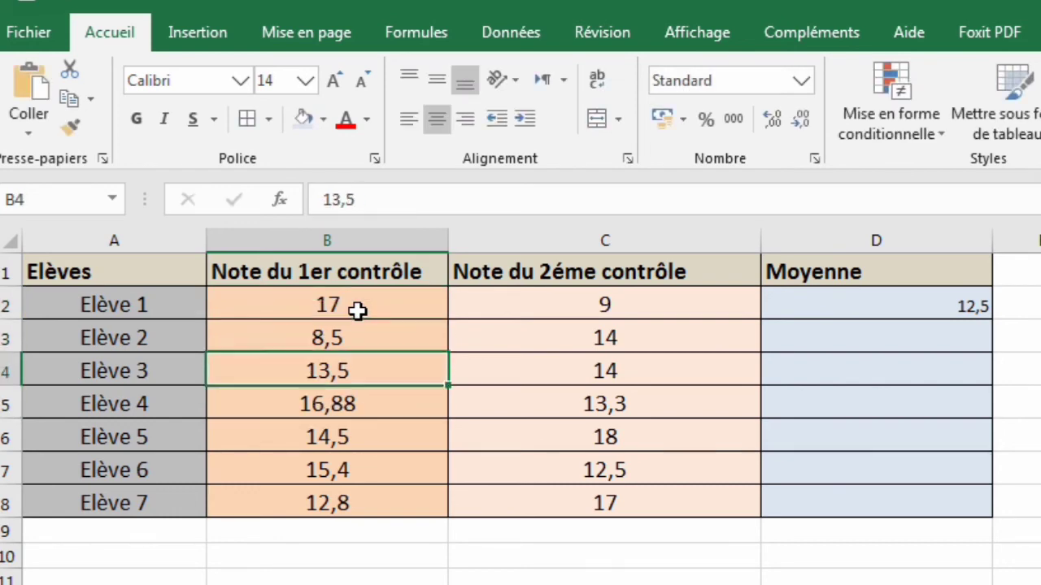
key("Right")
key("Right")
key("Right")
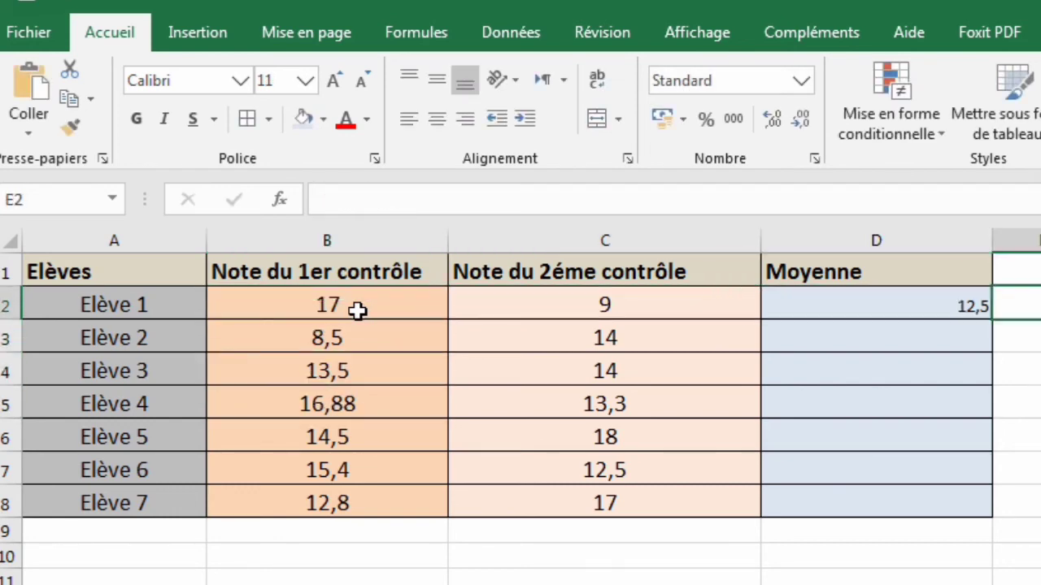
Step: Replace Elève 1's average in cell D2 with the cell-reference formula =(B2+C2)/2
key("Left")
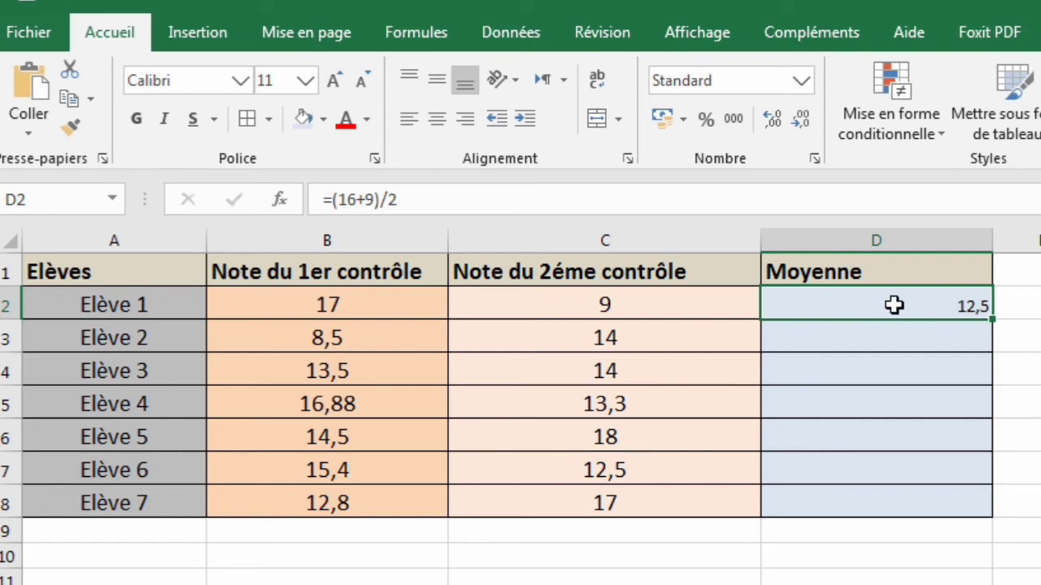
key("BackSpace")
type("=")
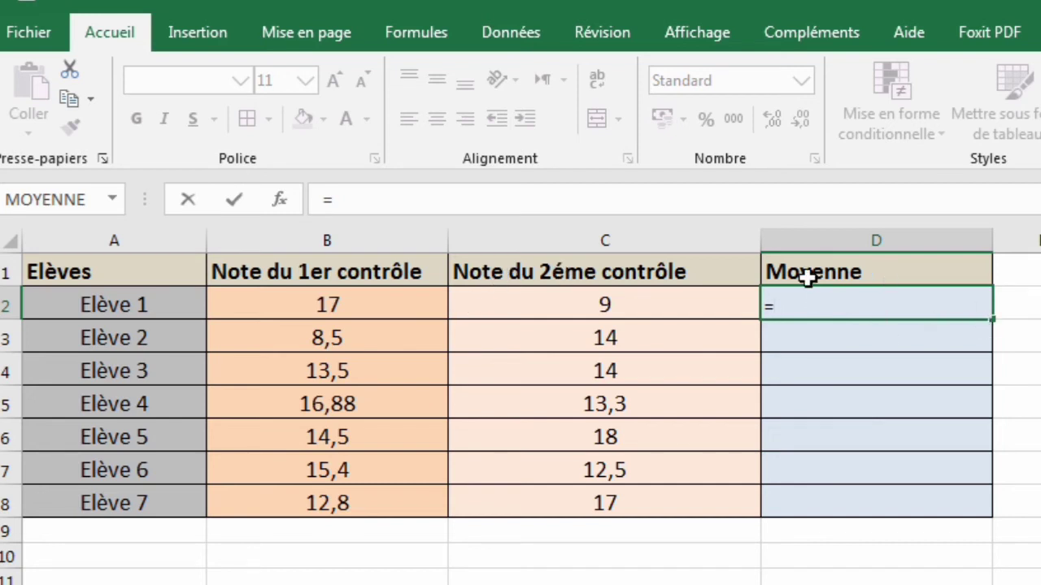
type("(")
left_click(323, 300)
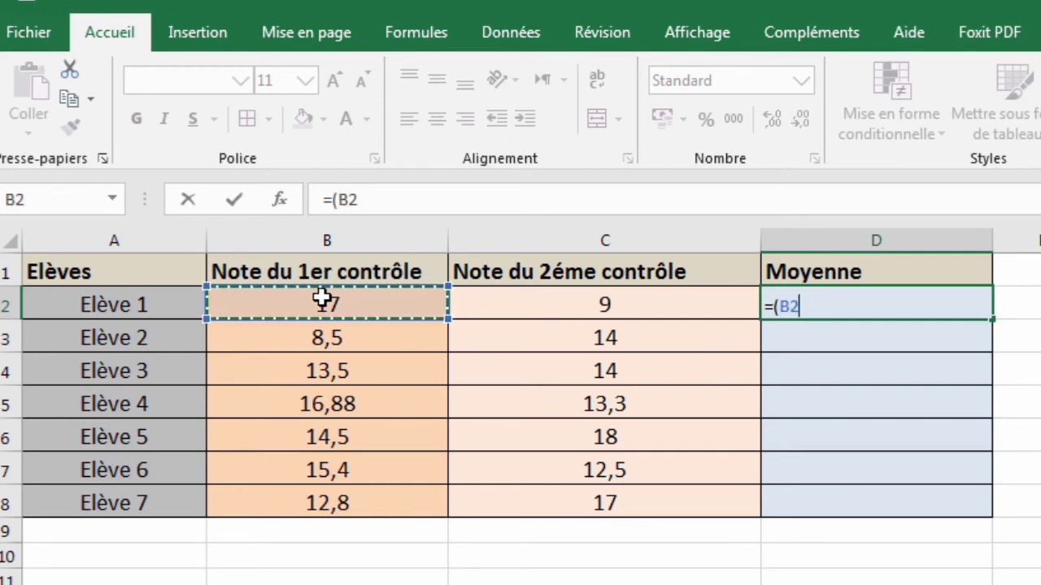
type("+")
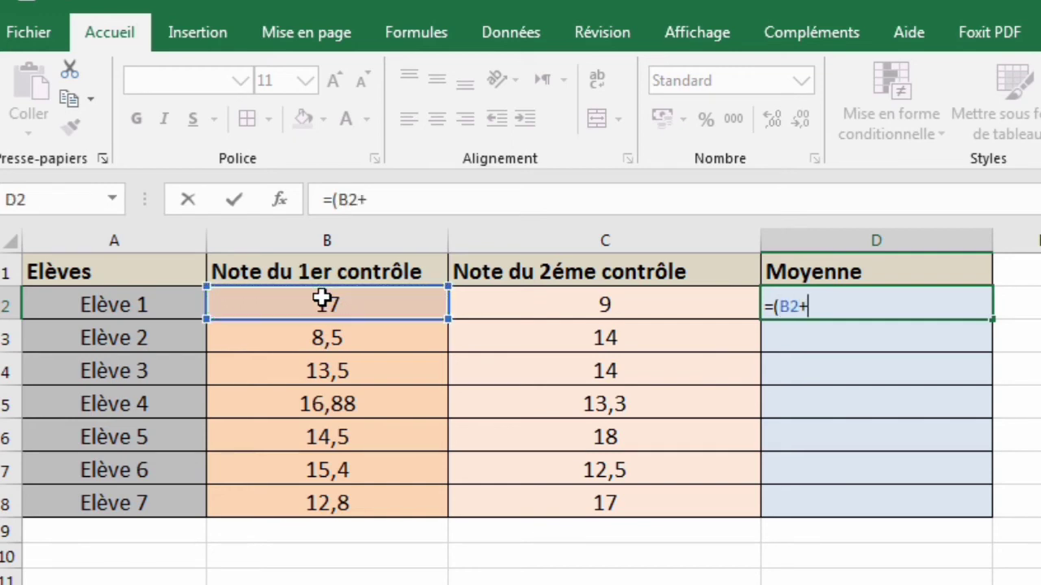
left_click(678, 306)
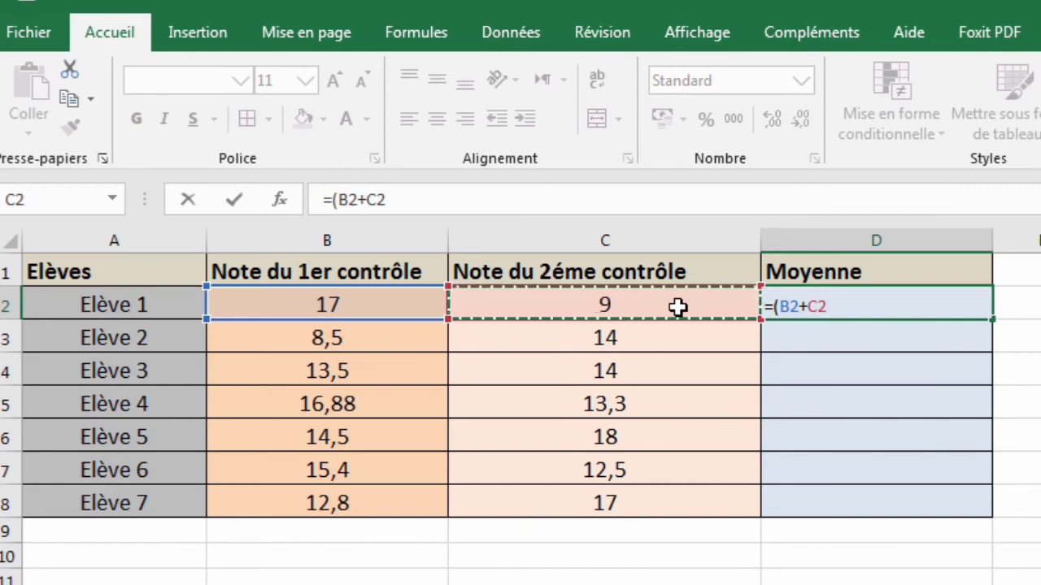
type(")")
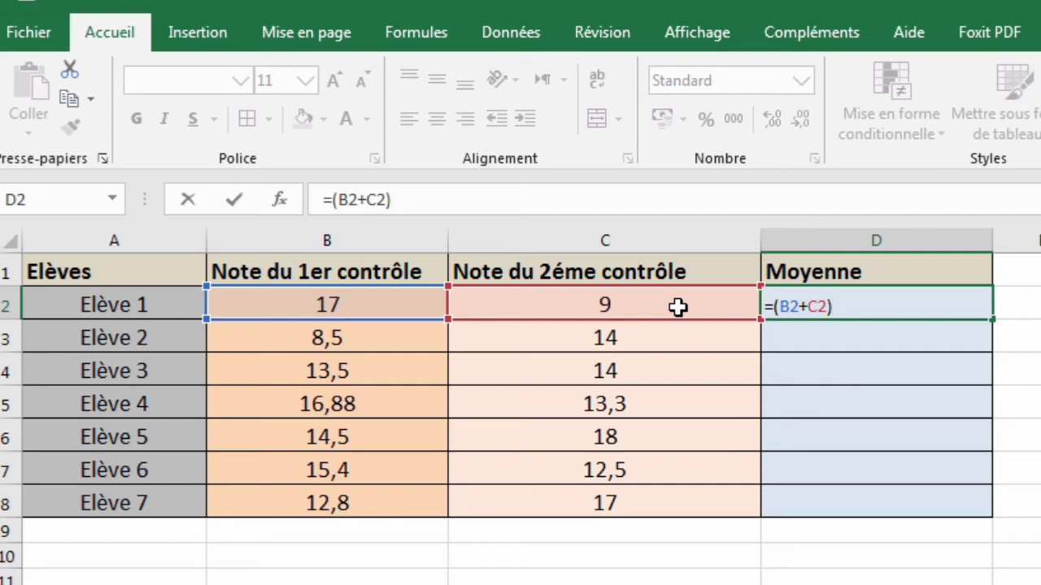
type("/2")
key("Return")
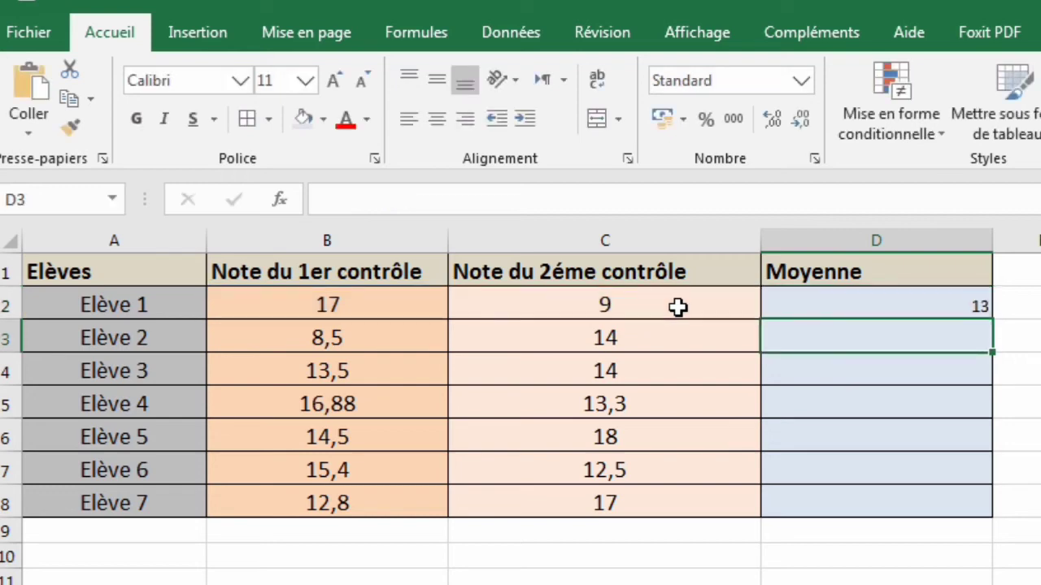
Step: Set Elève 1's first test mark in B2 to 16 and check the average in D2
left_click(860, 311)
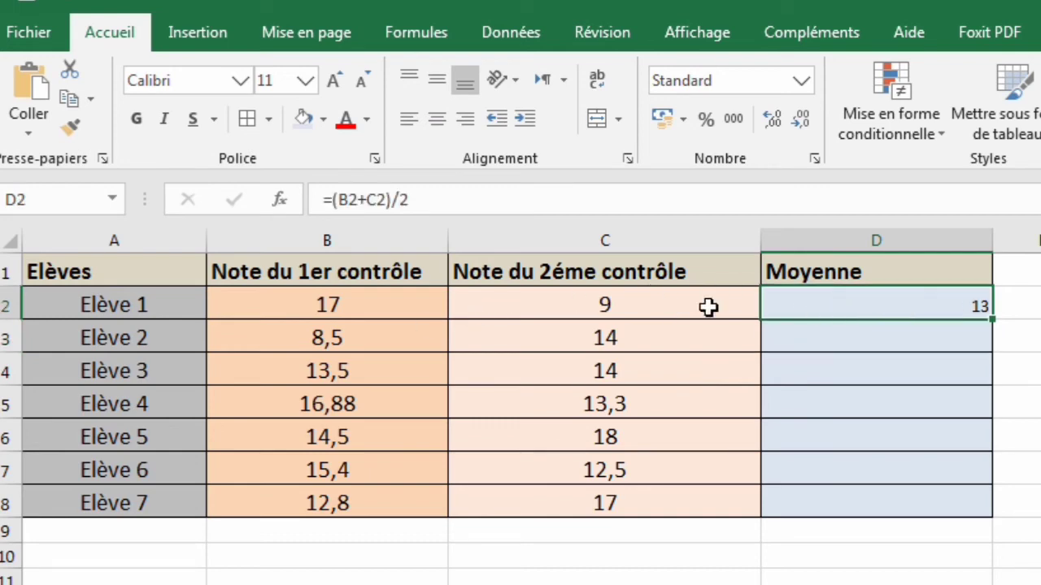
left_click(411, 308)
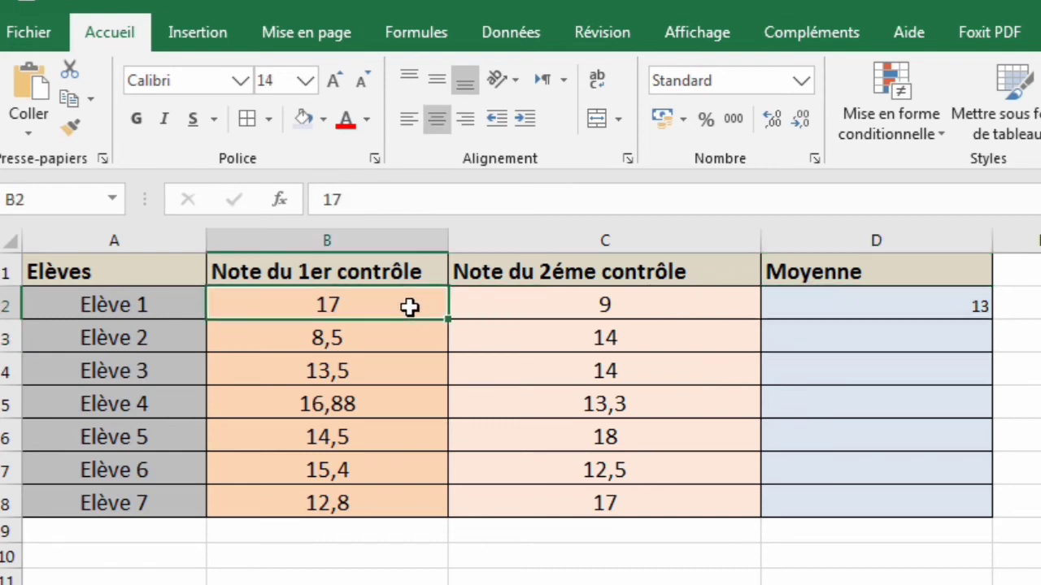
type("16")
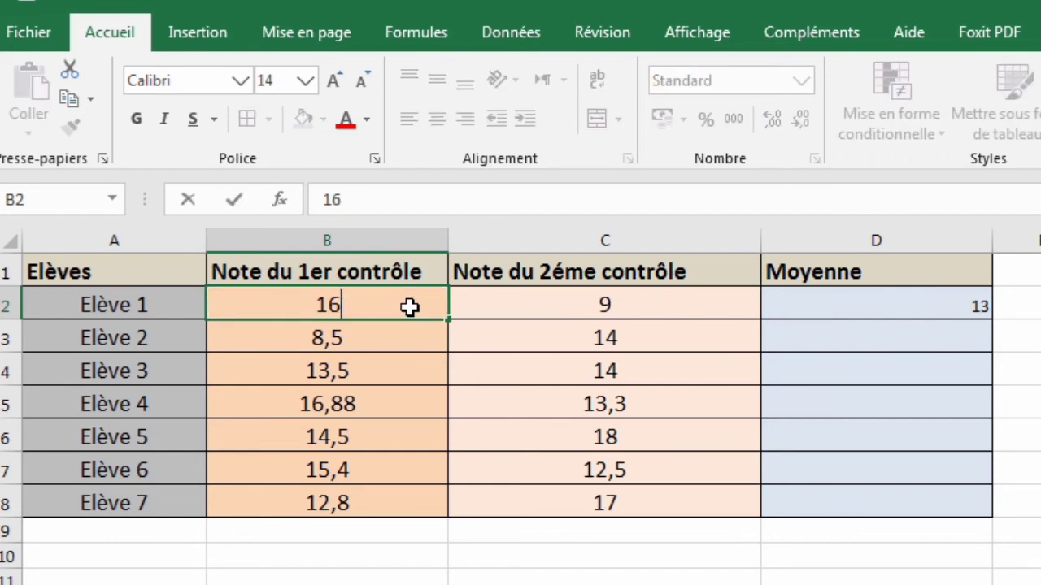
key("Tab")
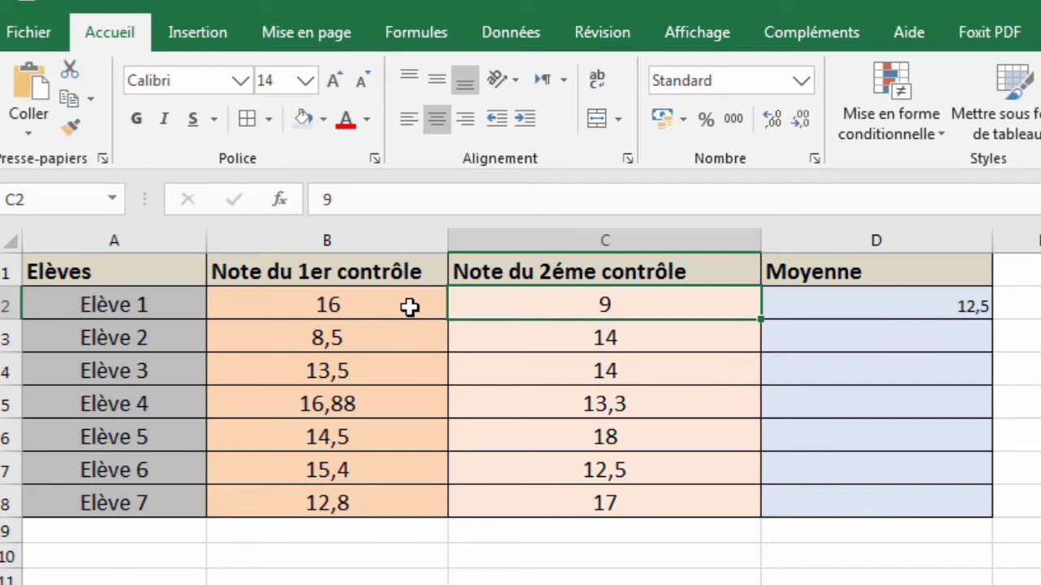
left_click(930, 307)
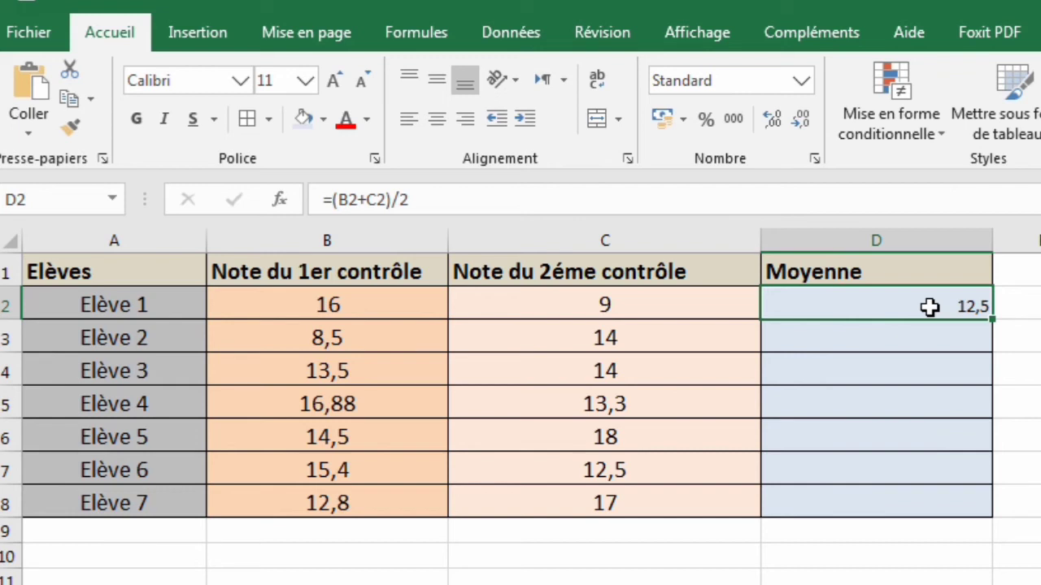
Step: Calculate Elève 2's average in cell D3 with the formula =(B3+C3)/2
left_click(911, 344)
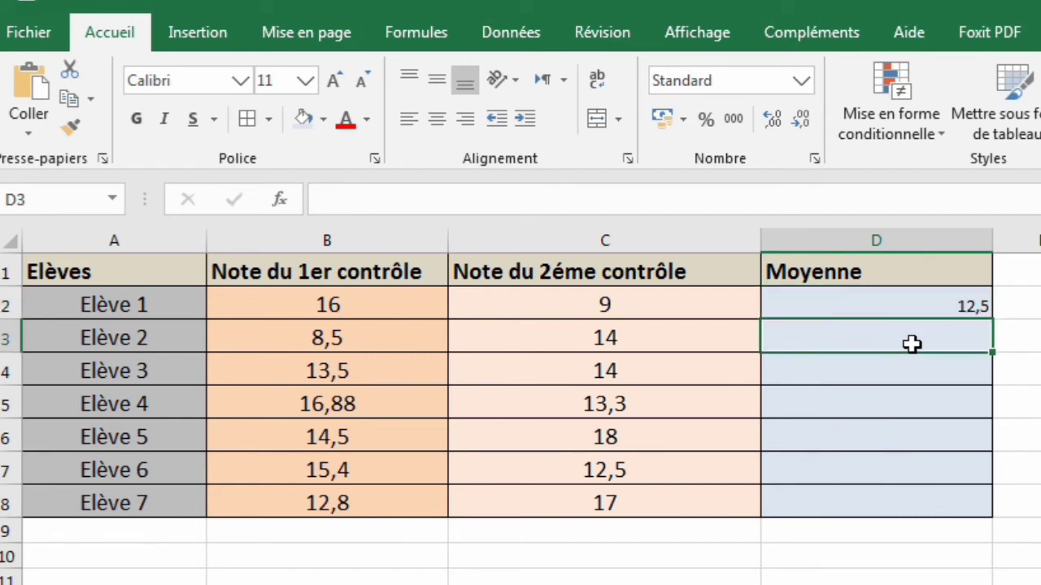
type("=")
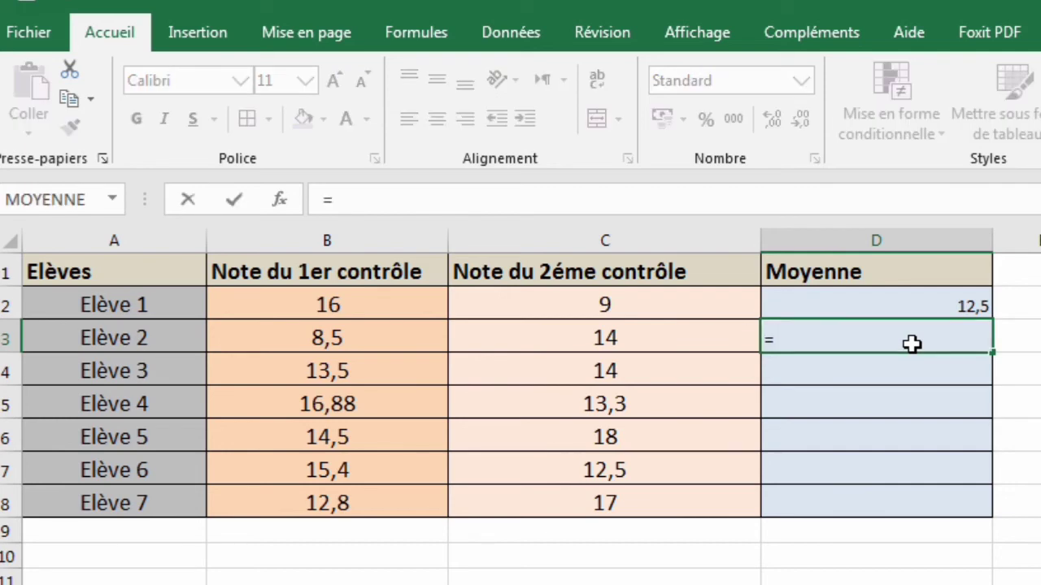
type("(")
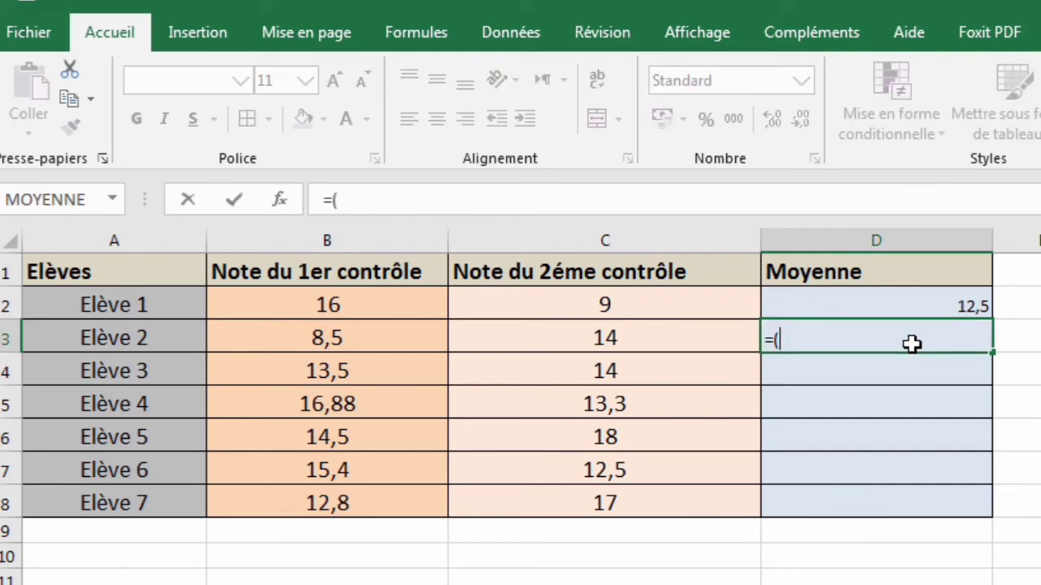
left_click(399, 339)
type("+")
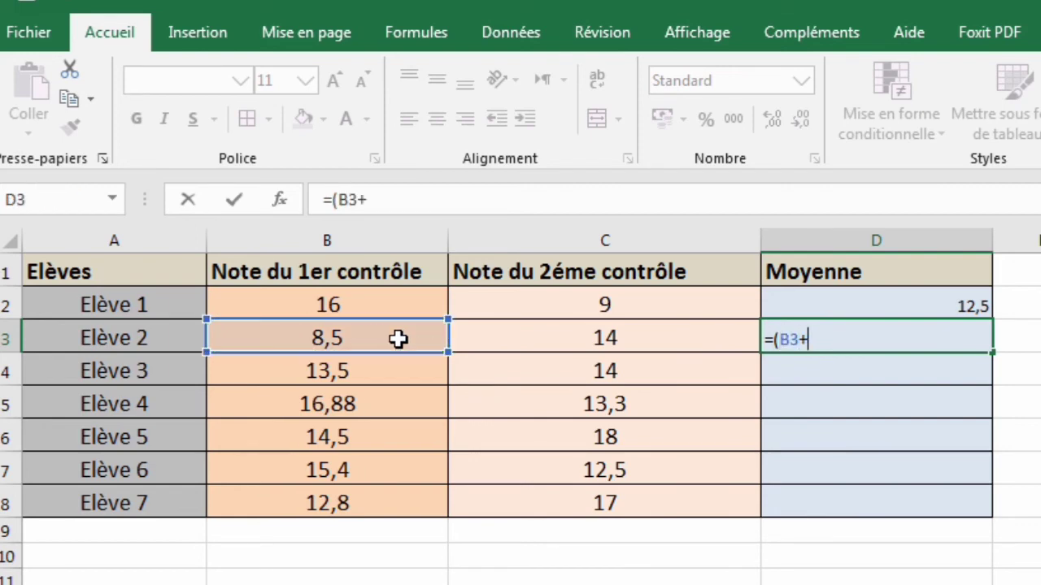
left_click(497, 347)
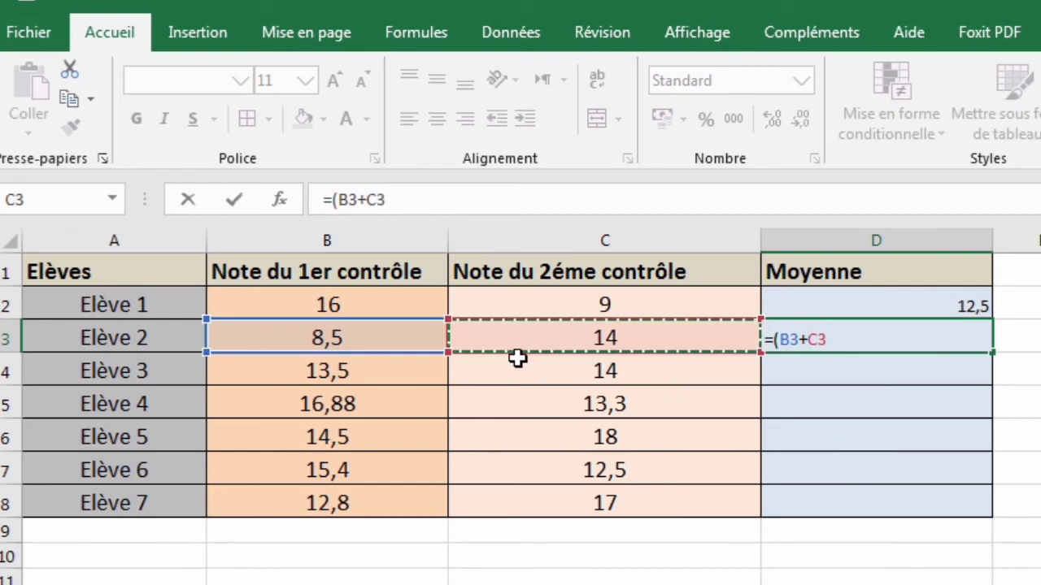
type(")")
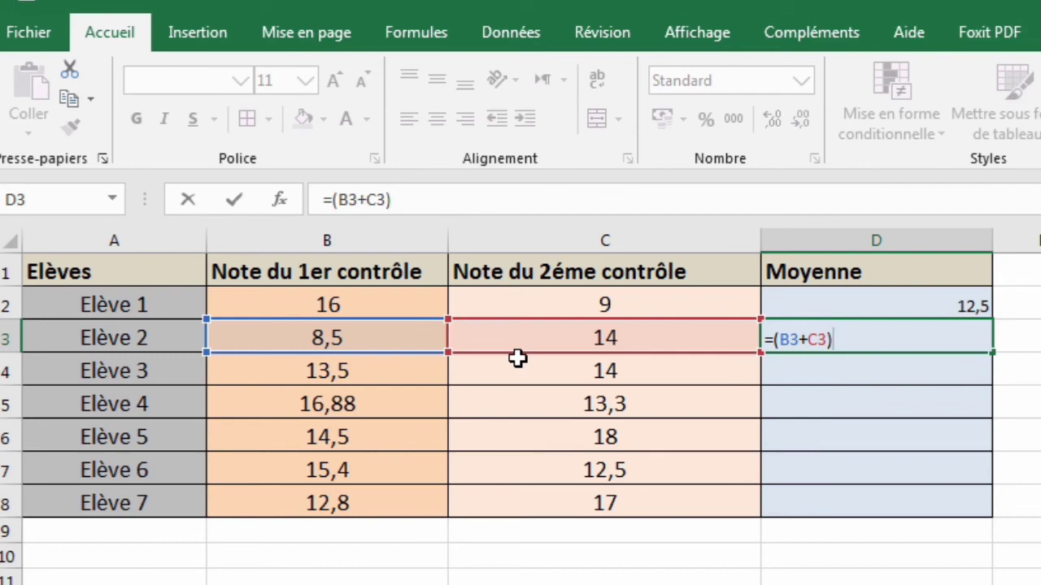
type("/2")
key("Return")
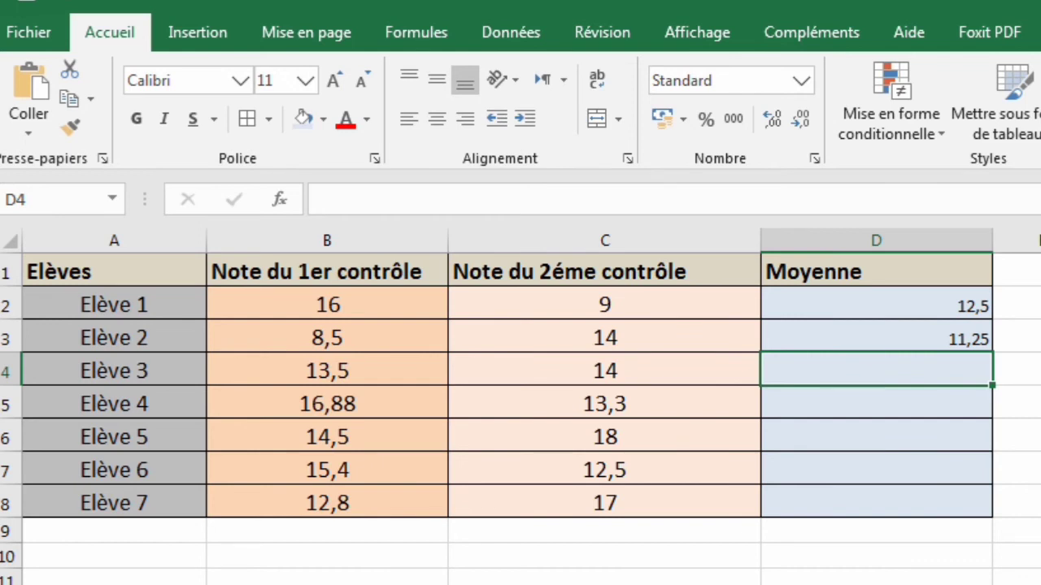
Step: Calculate Elève 3's average in cell D4 with the formula =(B4+C4)/2
type("=")
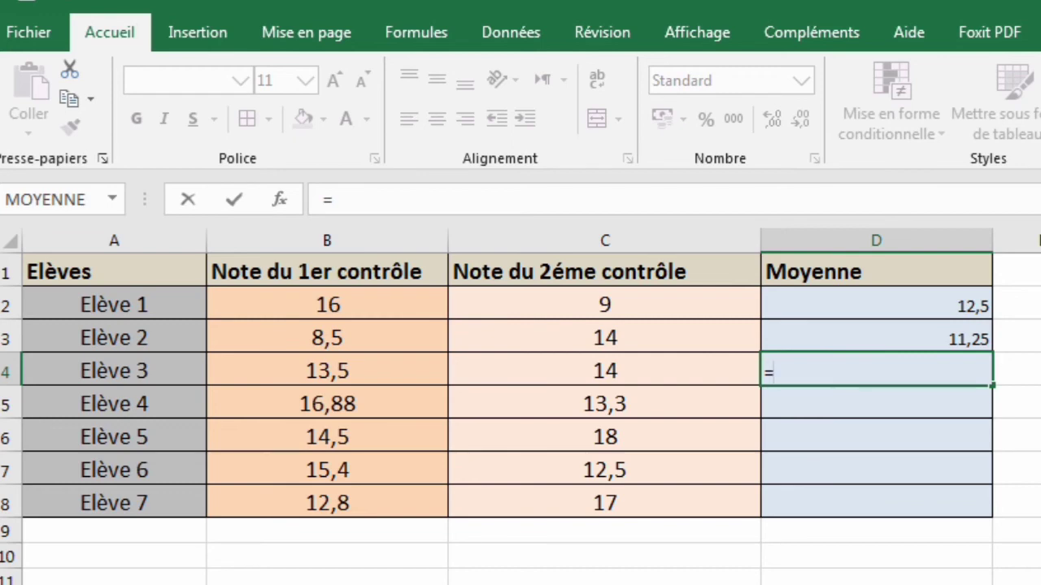
type("(")
left_click(398, 371)
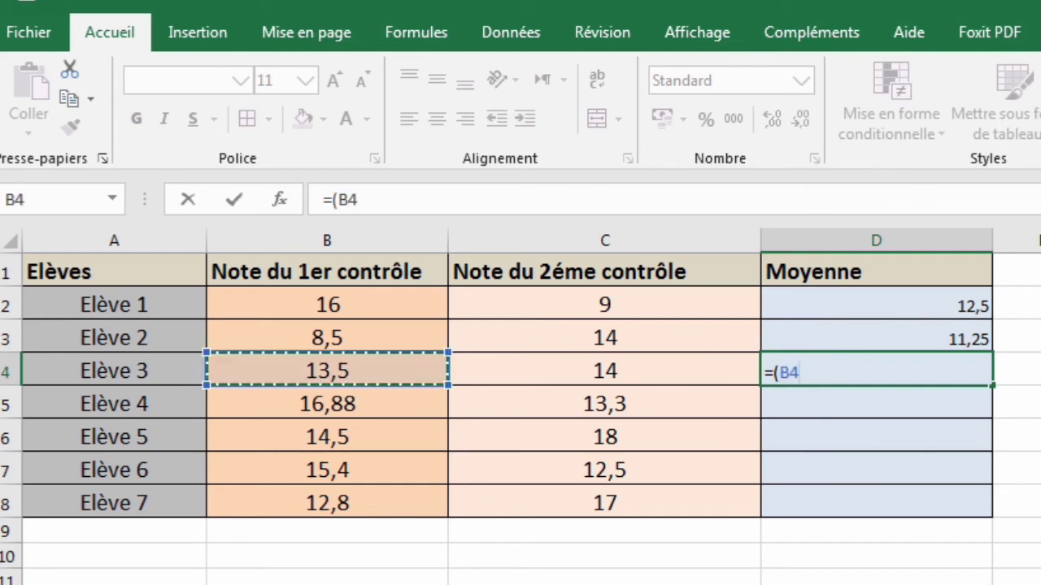
type("+")
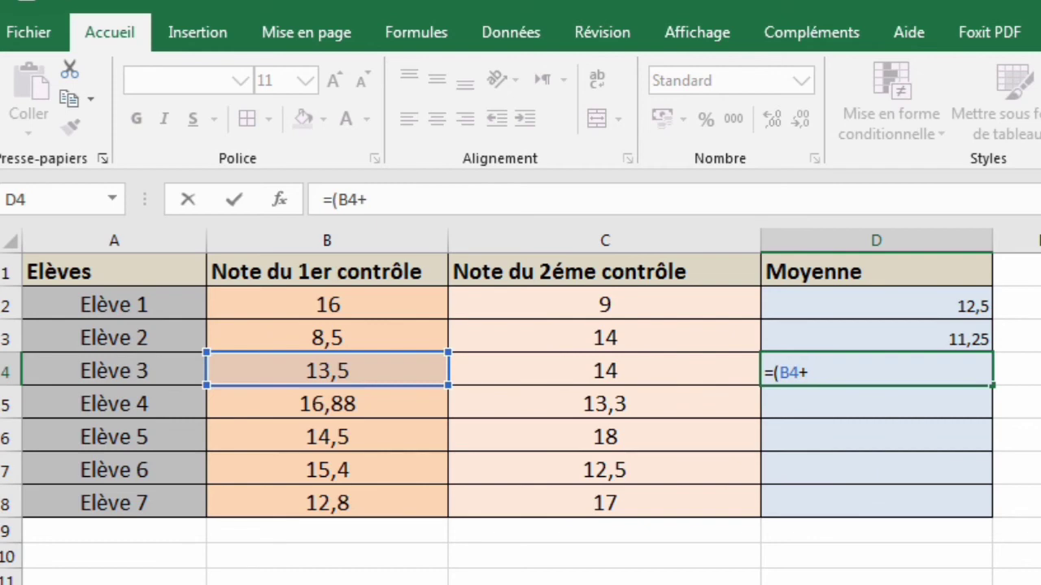
left_click(579, 371)
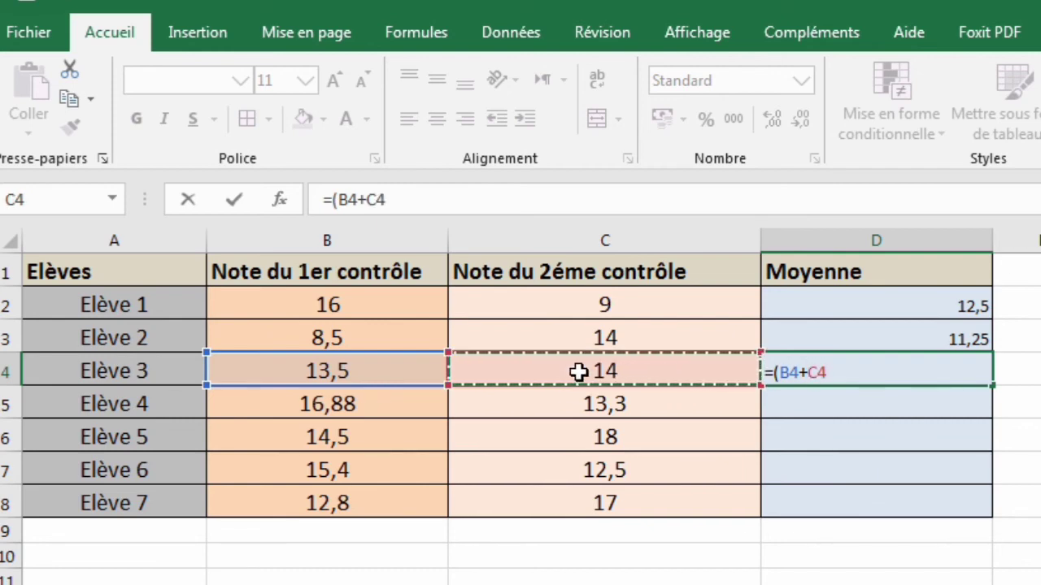
type(")")
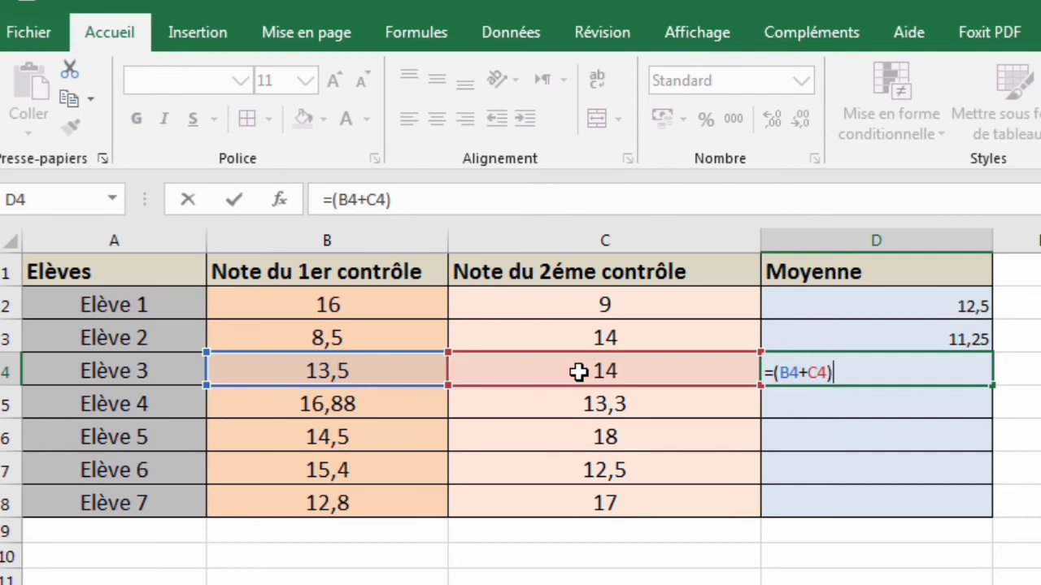
type("/2")
key("Return")
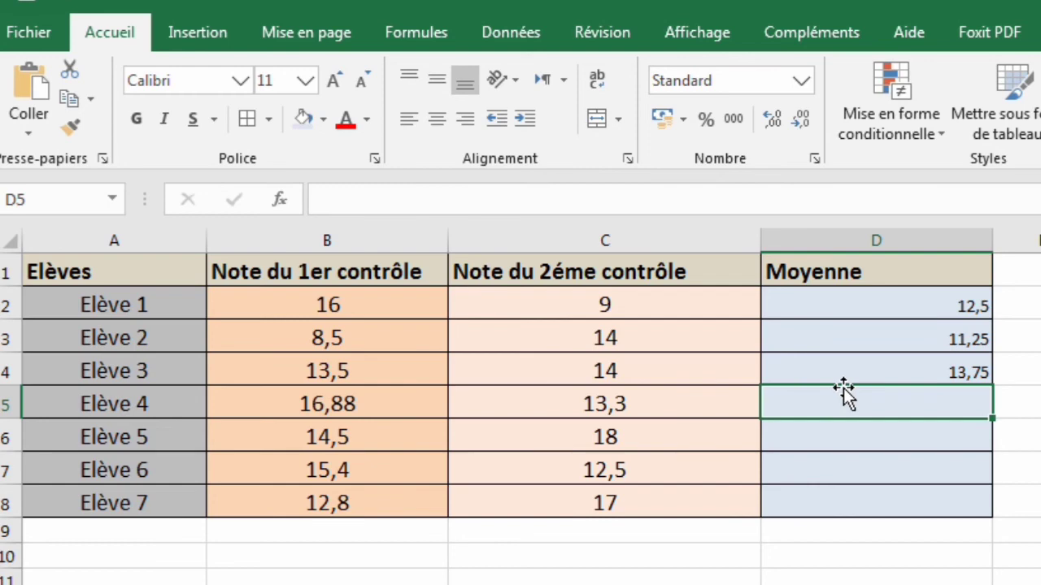
Step: Calculate Elève 4's average in cell D5 with the formula =(B5+C5)/2
type("=")
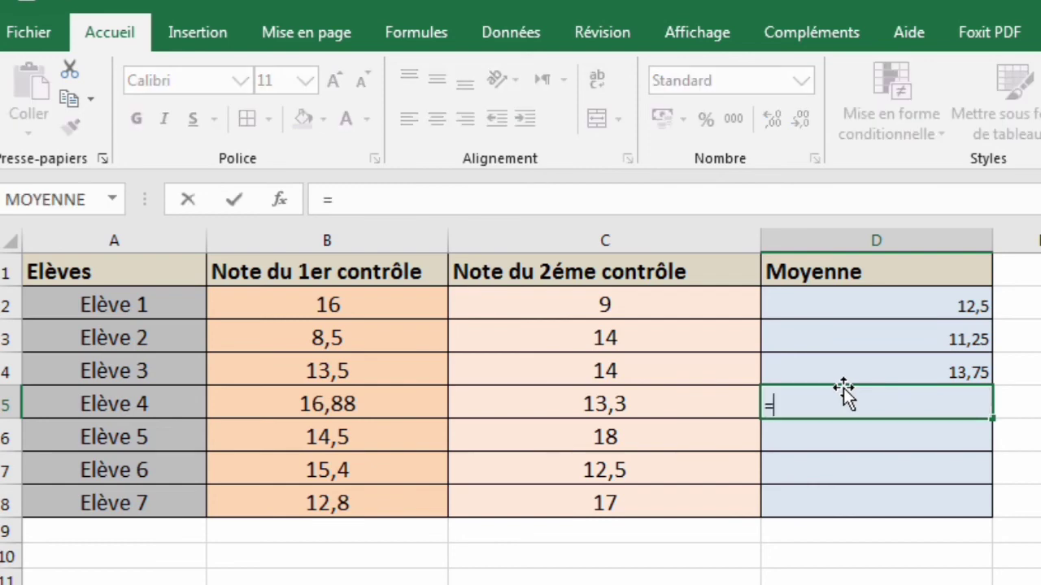
type("(")
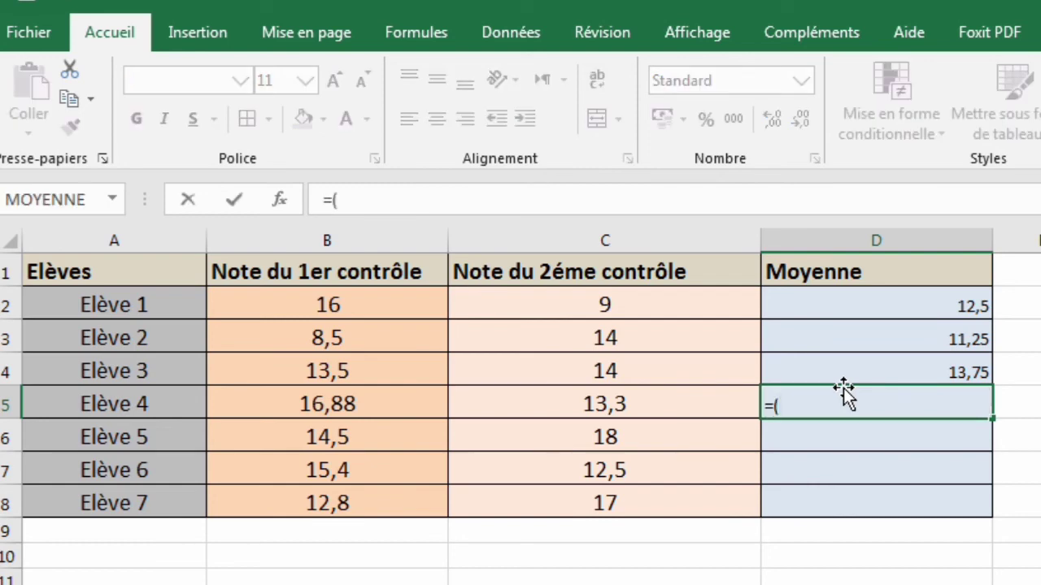
left_click(370, 403)
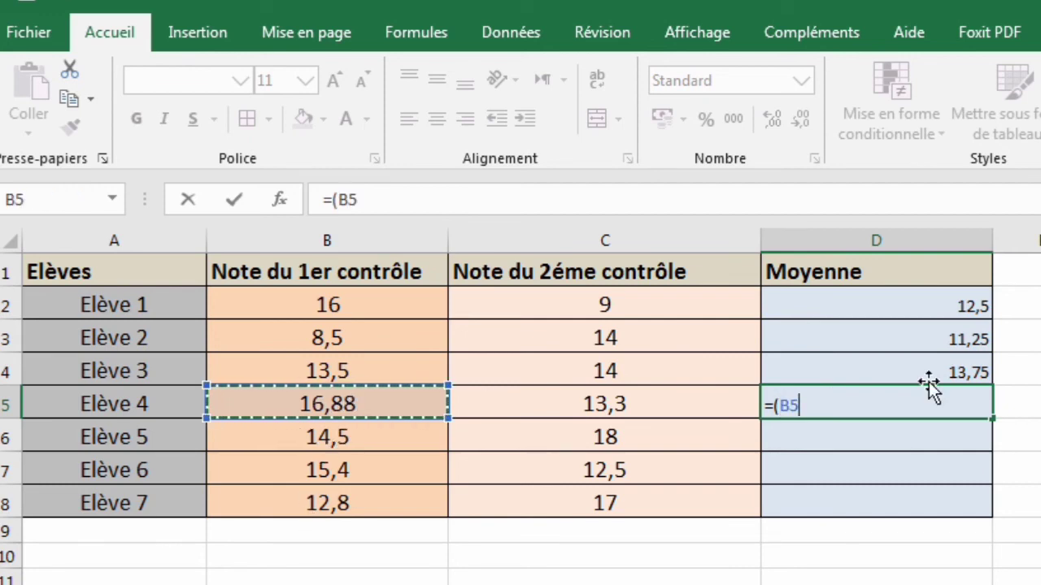
type("+")
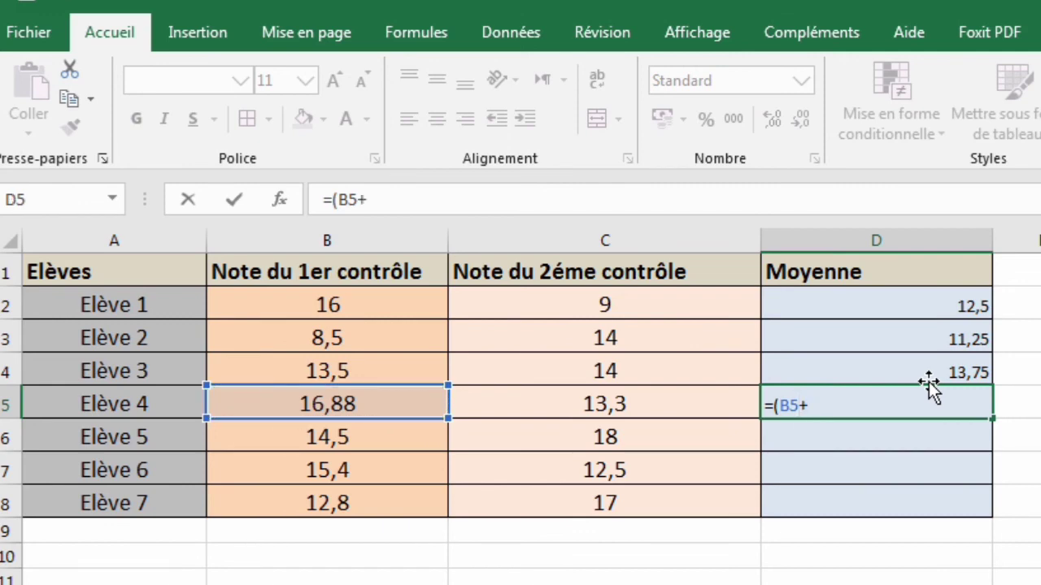
left_click(626, 413)
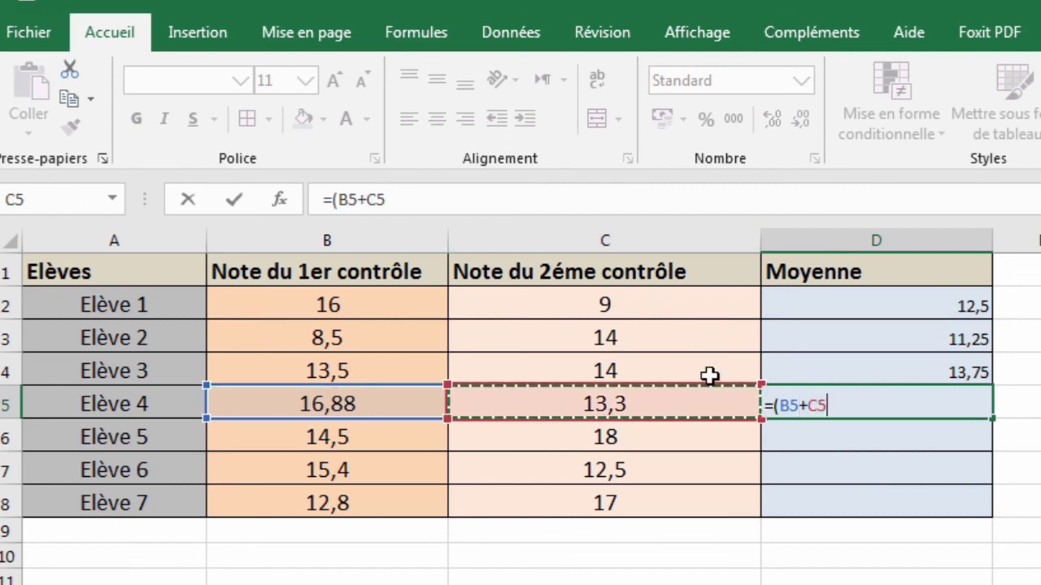
type(")")
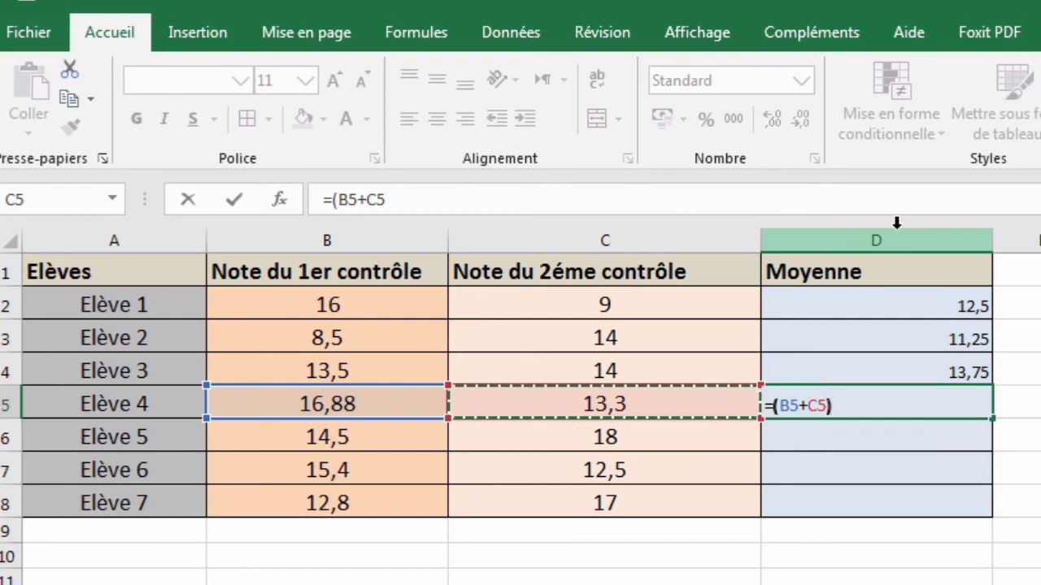
type("/")
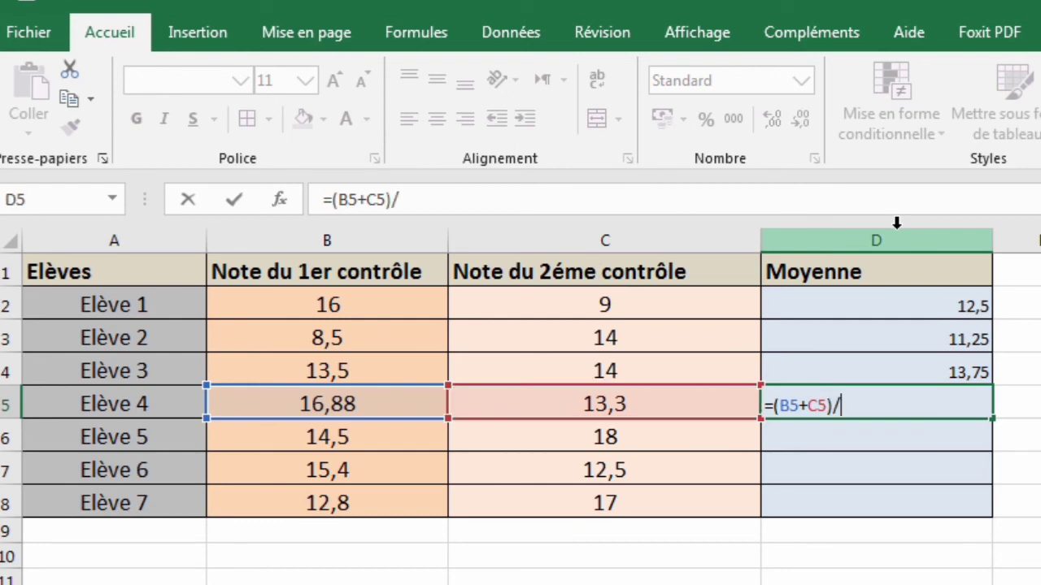
type("2")
key("Return")
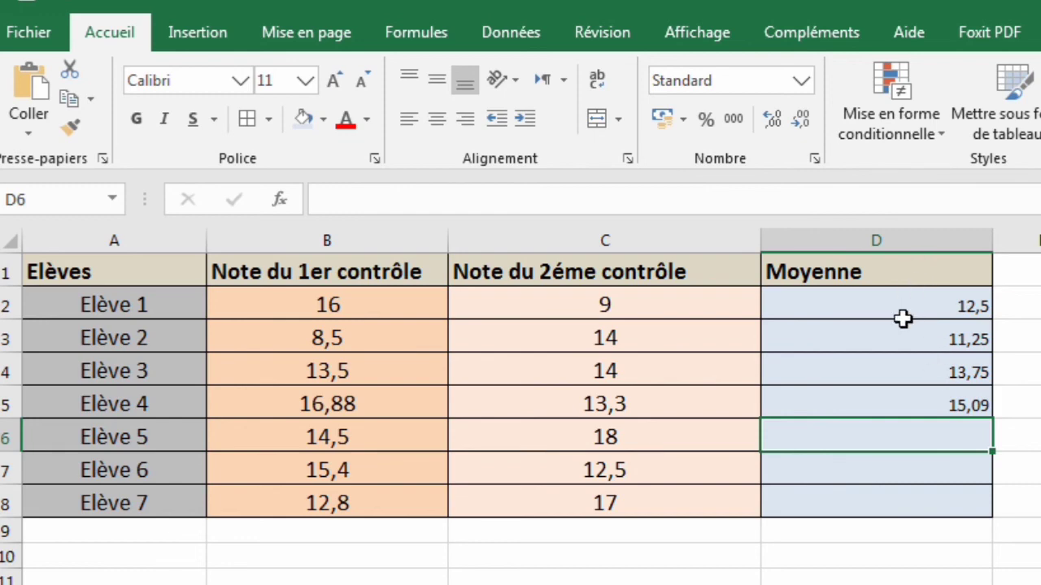
Step: Clear the average formulas of Elève 2, Elève 3 and Elève 4 from cells D3, D4 and D5
left_click(963, 341)
key("Delete")
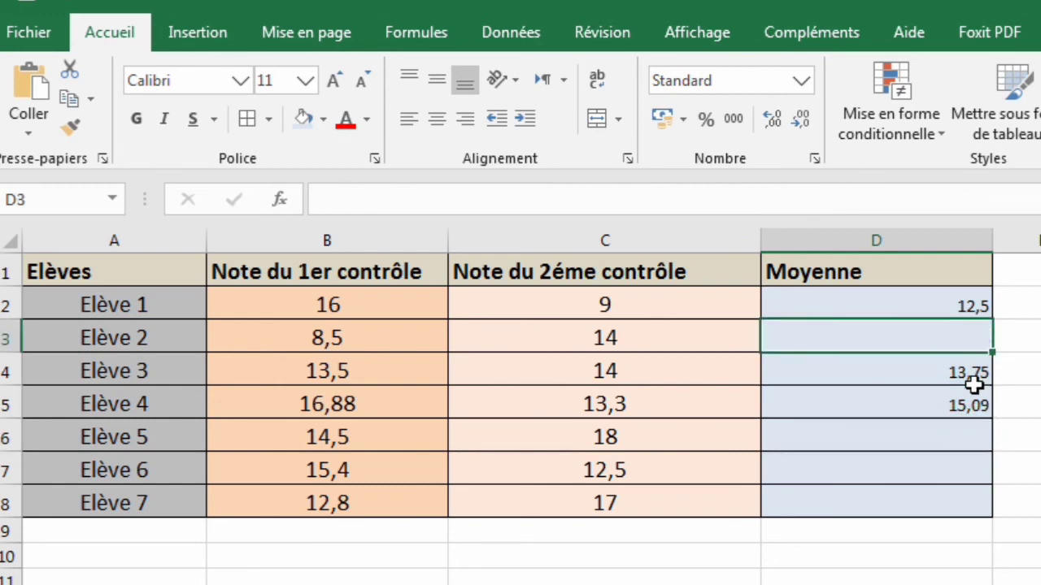
left_click(981, 372)
key("Delete")
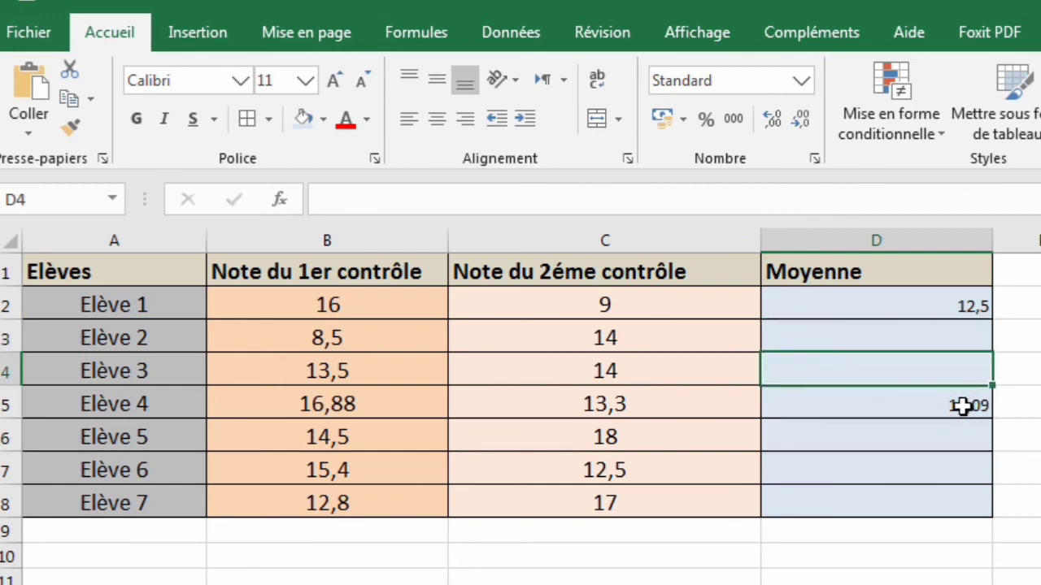
left_click(964, 404)
key("Delete")
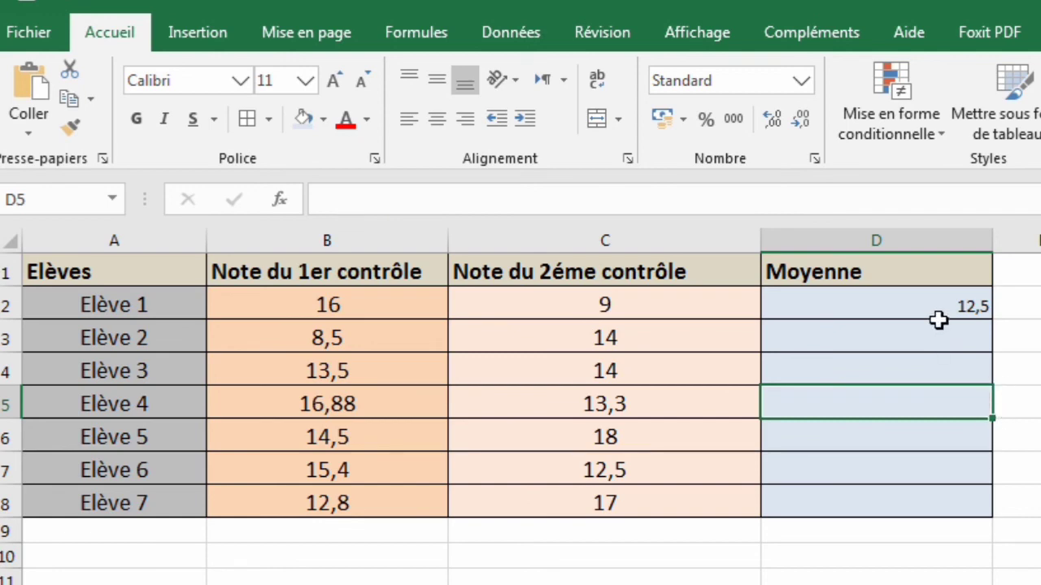
Step: Fill Elève 1's average formula from D2 down through D8 and check the formulas in D2 and D3
left_click(941, 307)
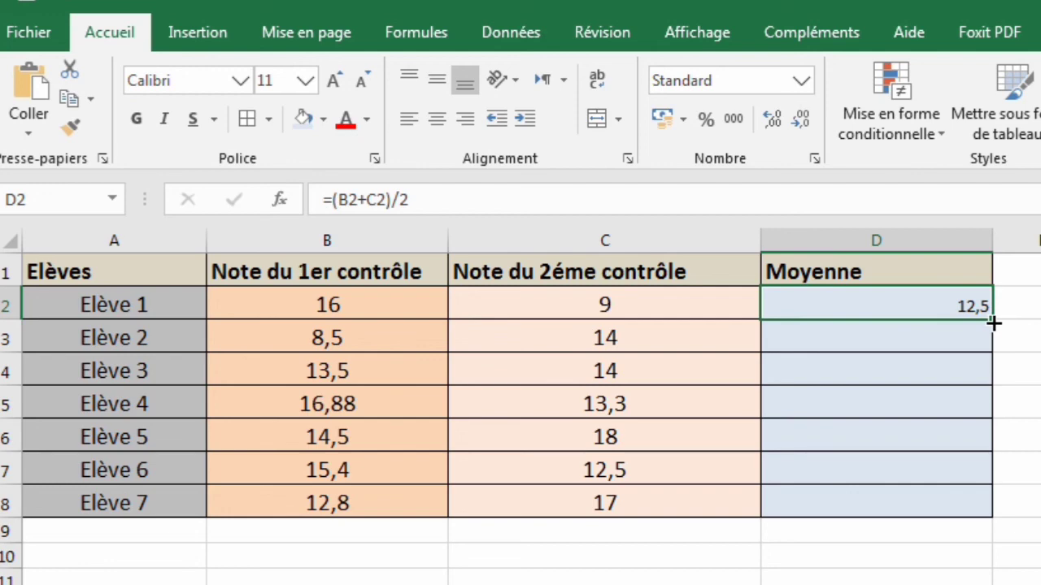
left_click_drag(994, 323, 957, 509)
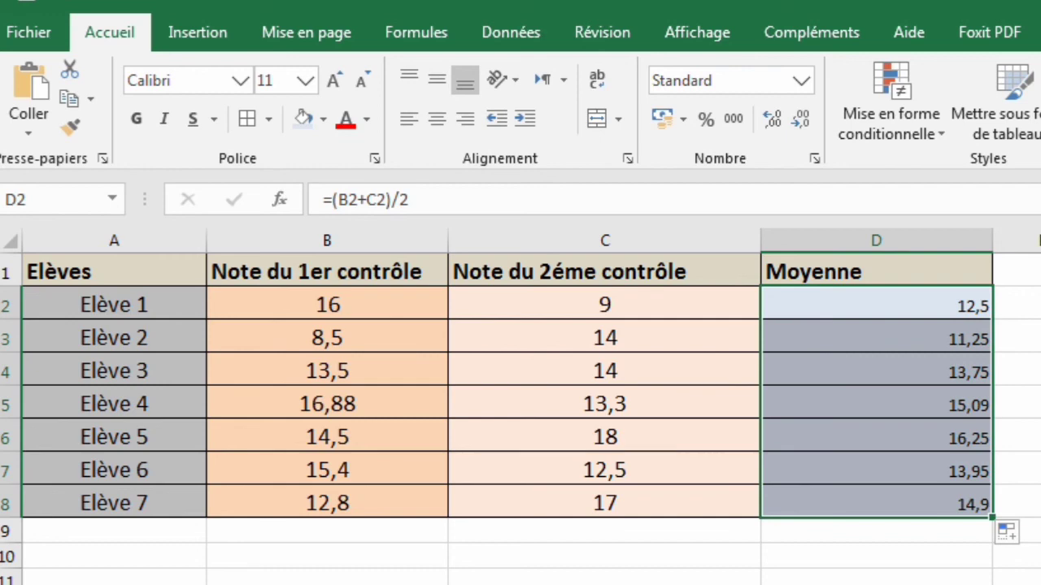
left_click(899, 305)
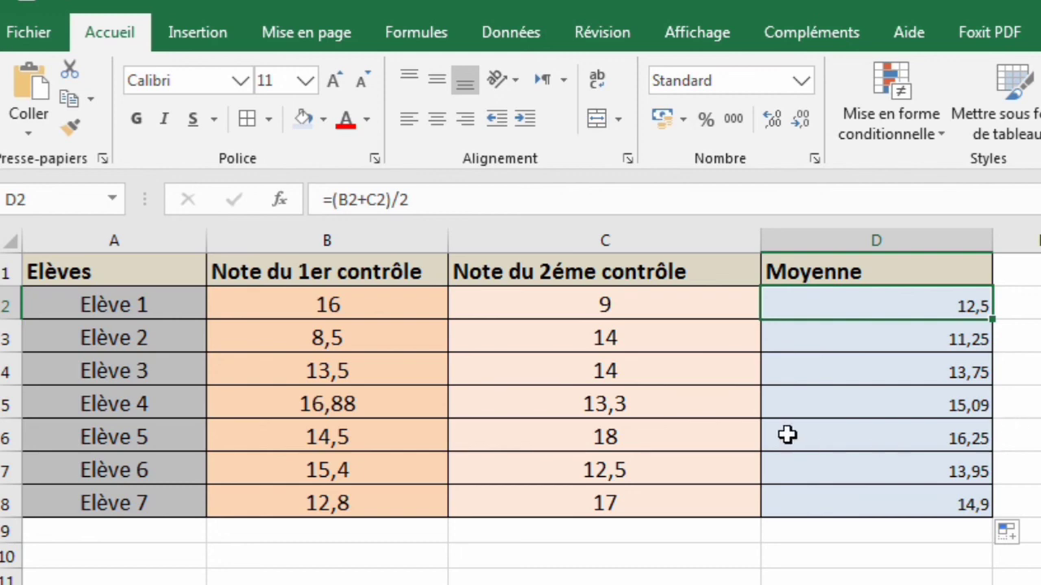
left_click(913, 338)
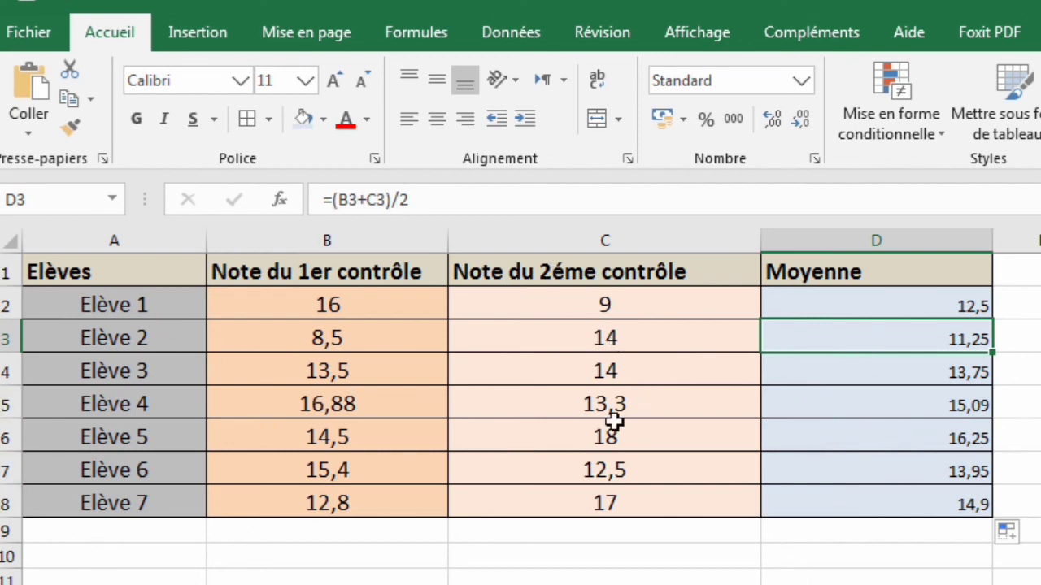
left_click(953, 312)
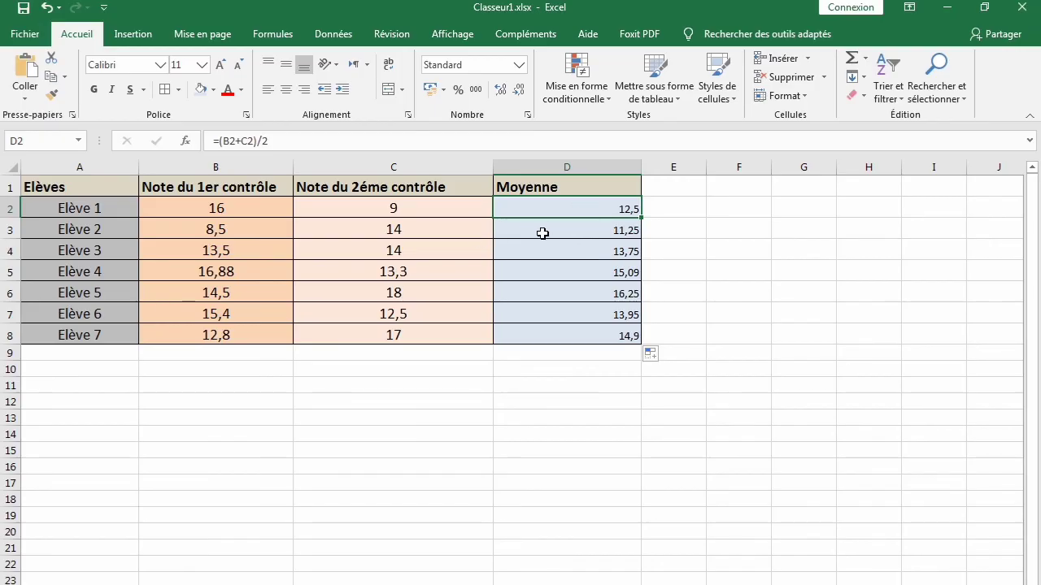
Step: Format the averages in D2:D8 as Nombre with 2 decimals and negative numbers in red without a minus sign
left_click(609, 230)
left_click_drag(618, 209, 627, 337)
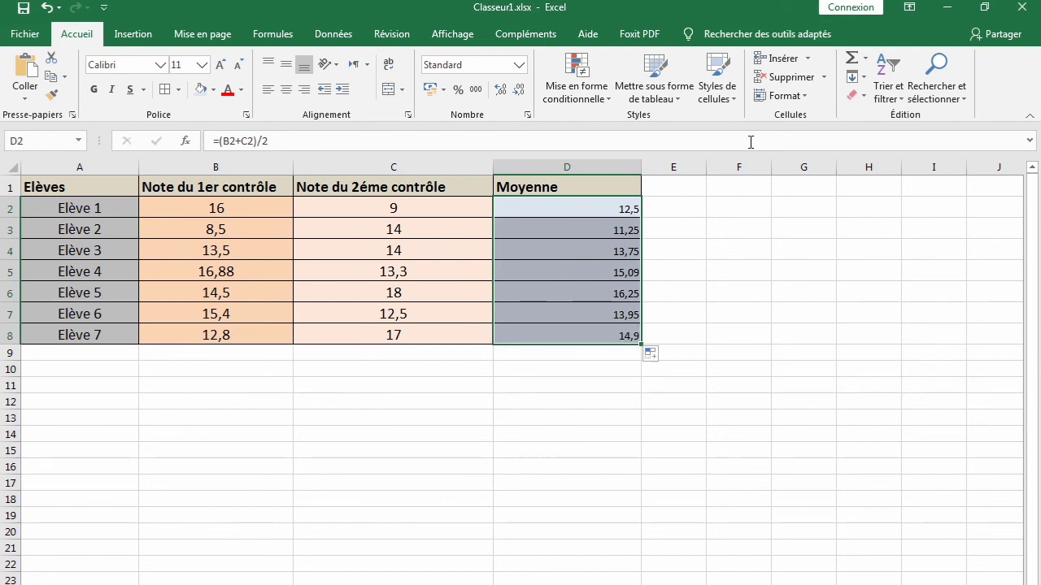
left_click(772, 96)
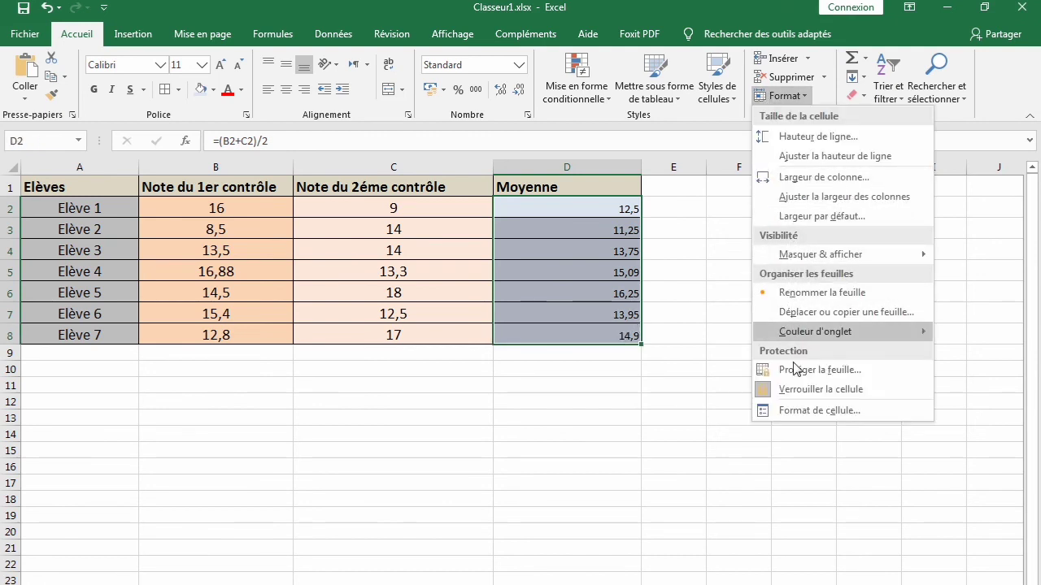
left_click(801, 410)
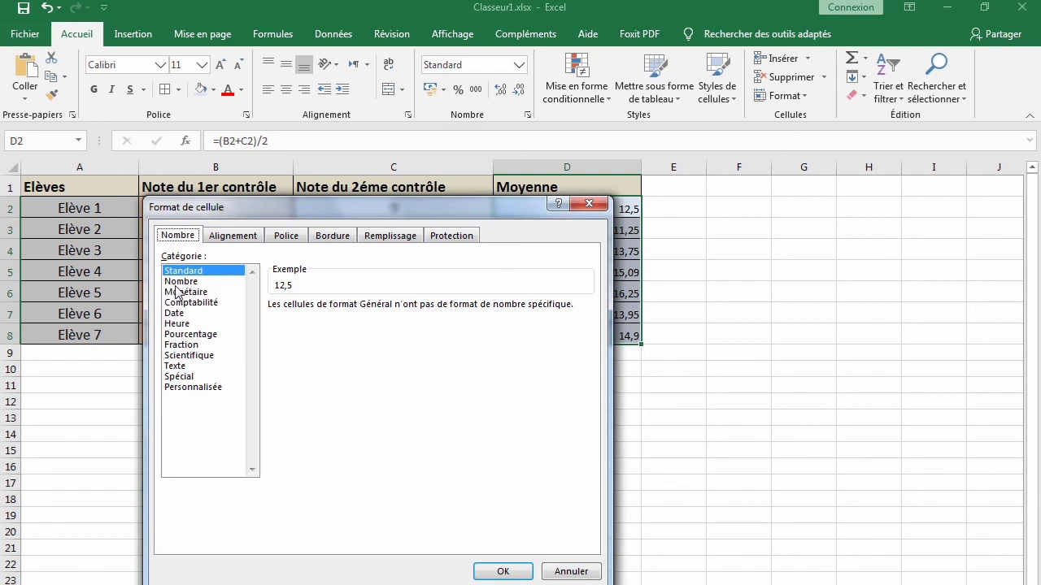
left_click(180, 282)
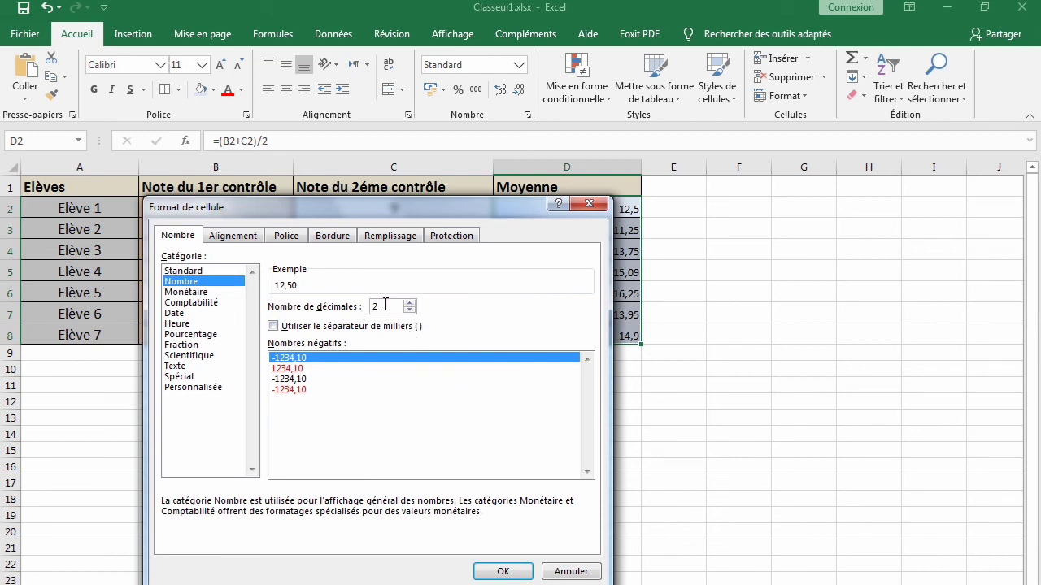
left_click(293, 369)
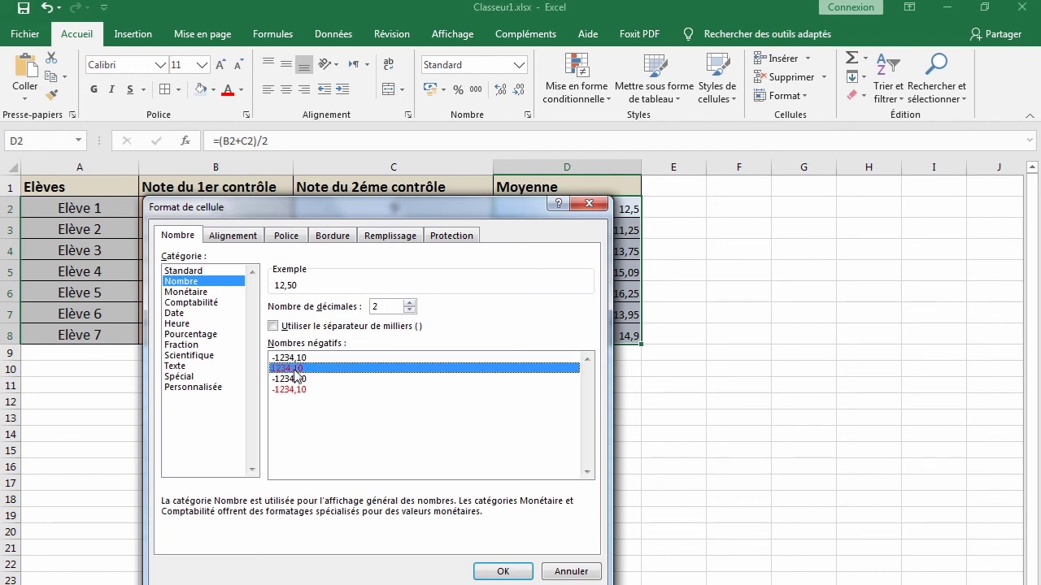
left_click(520, 569)
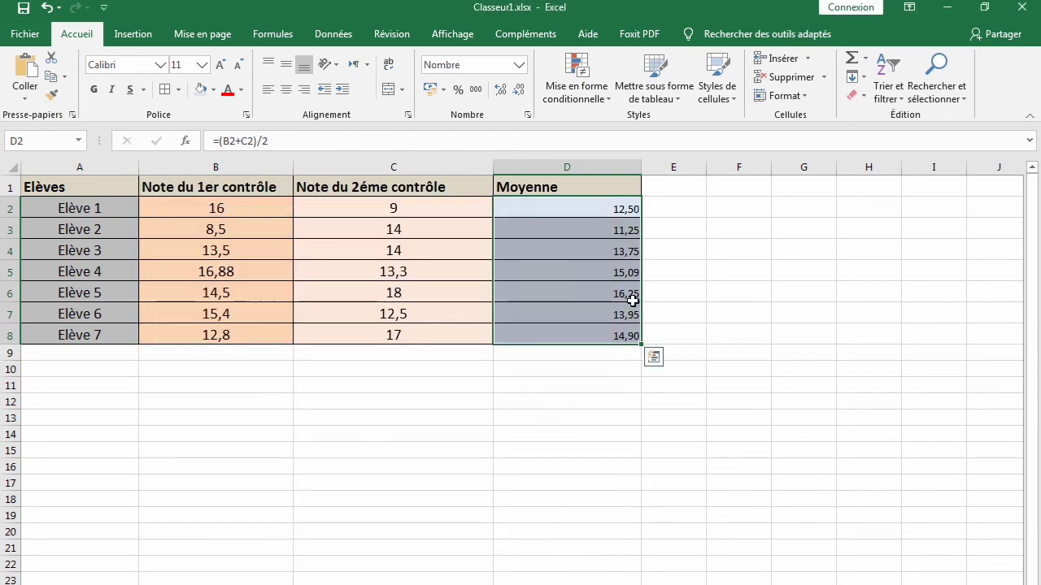
left_click(596, 203)
left_click(592, 300)
left_click(592, 324)
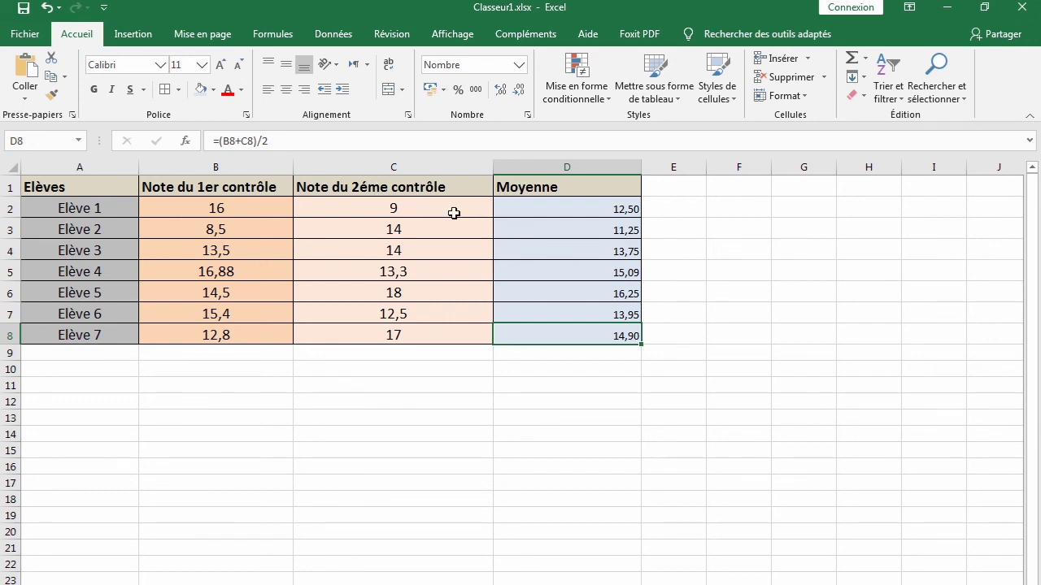
Step: Save a copy of the workbook in the Bureau folder as Classeur4.xlsx
left_click(38, 44)
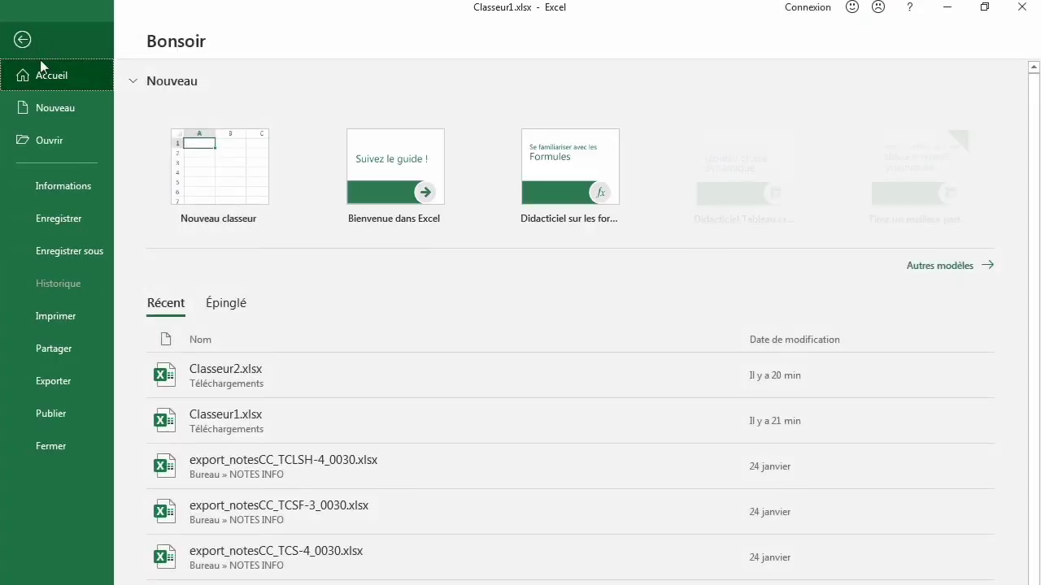
left_click(64, 248)
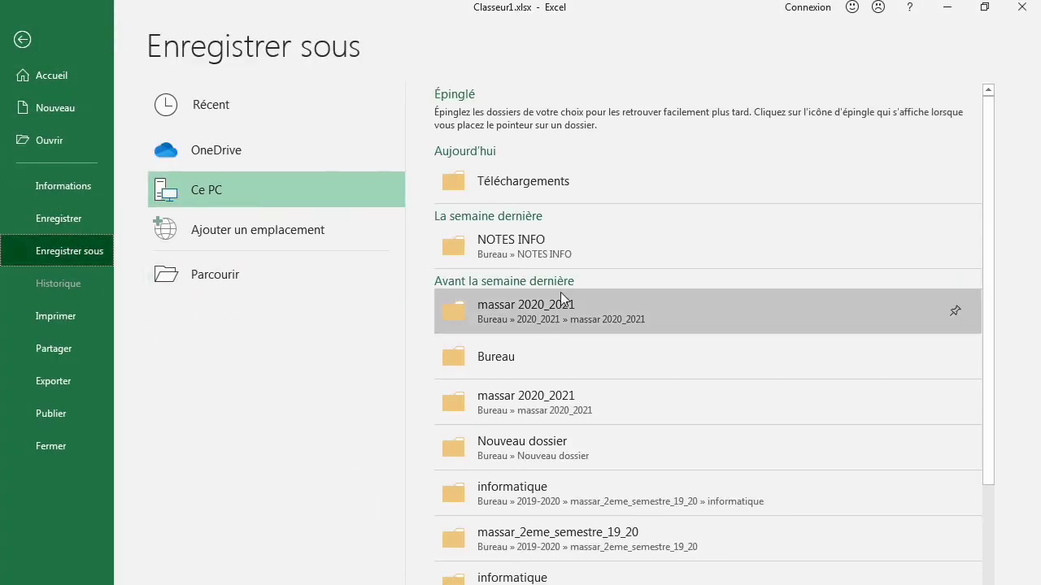
left_click(508, 356)
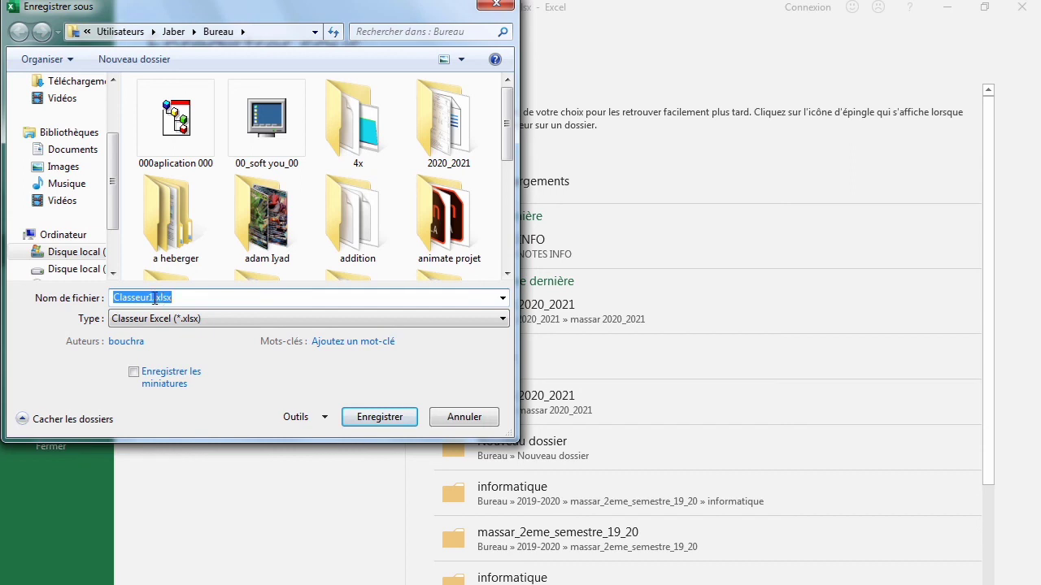
left_click(154, 298)
key("BackSpace")
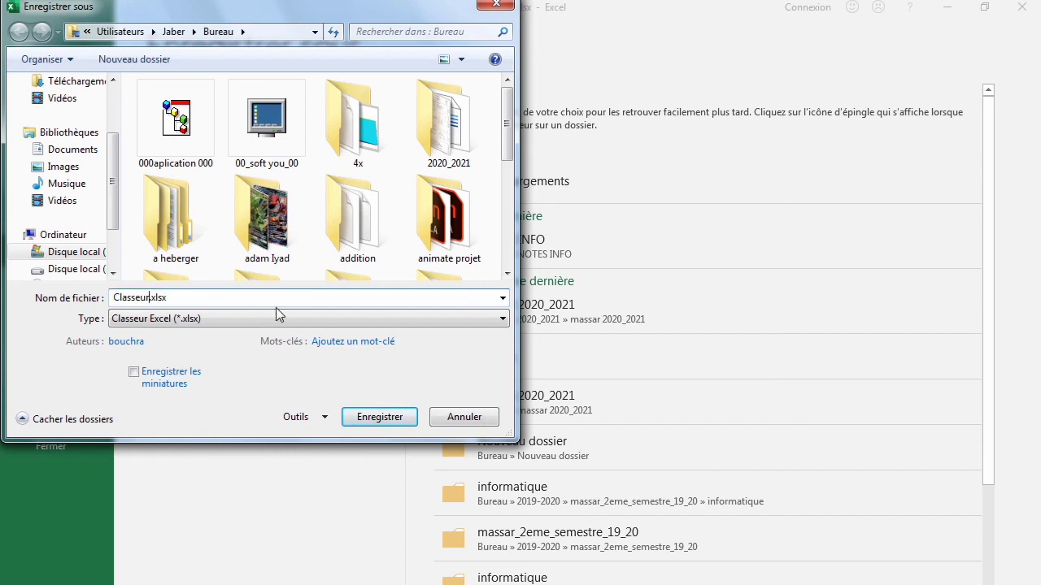
type("4")
left_click(367, 423)
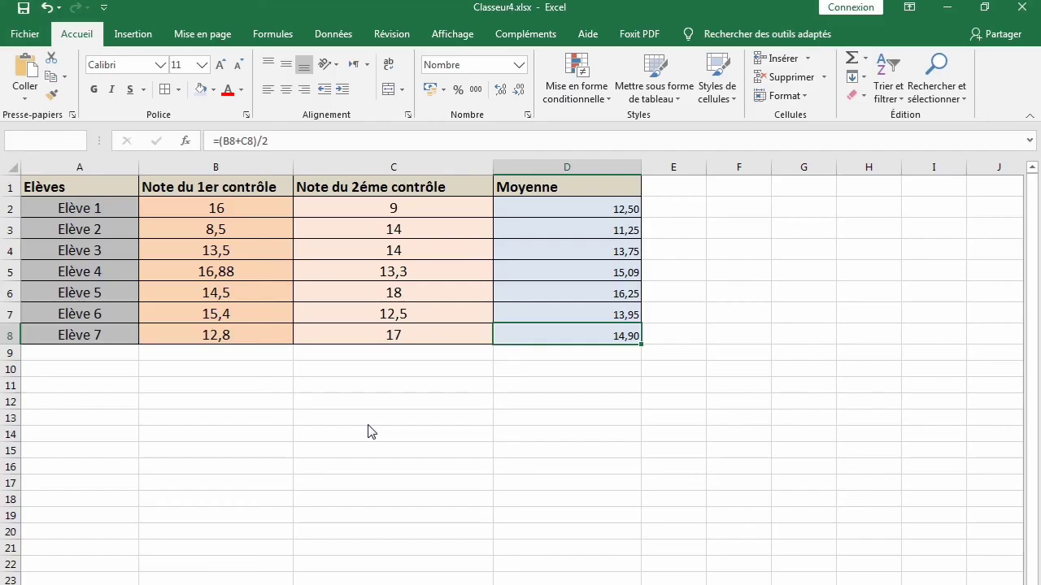